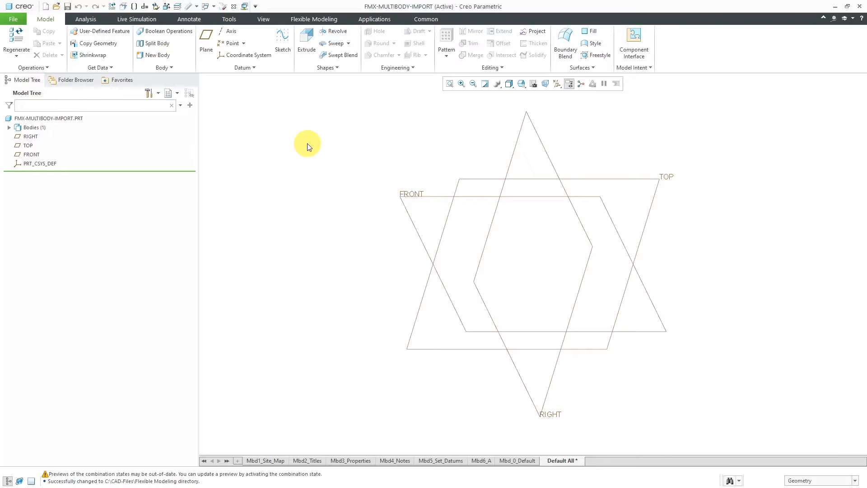
Import multibody-fmx.stp as a Geometry import feature placing the bracket in the part.
click(105, 69)
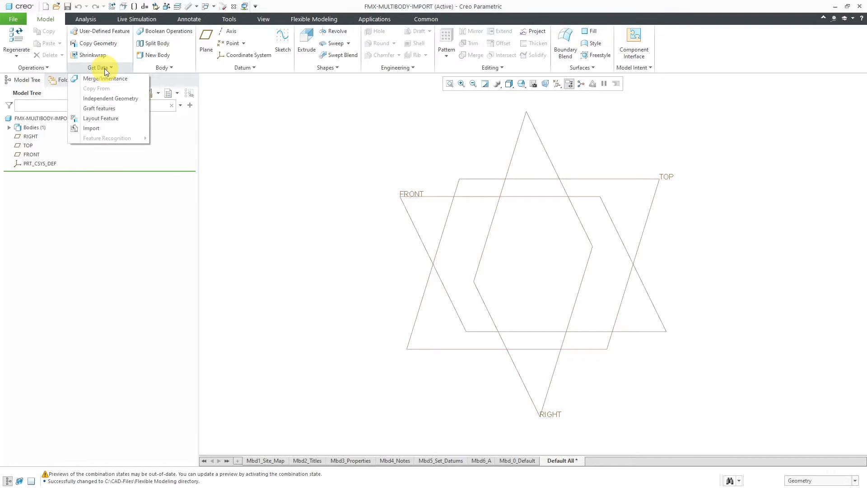
click(91, 128)
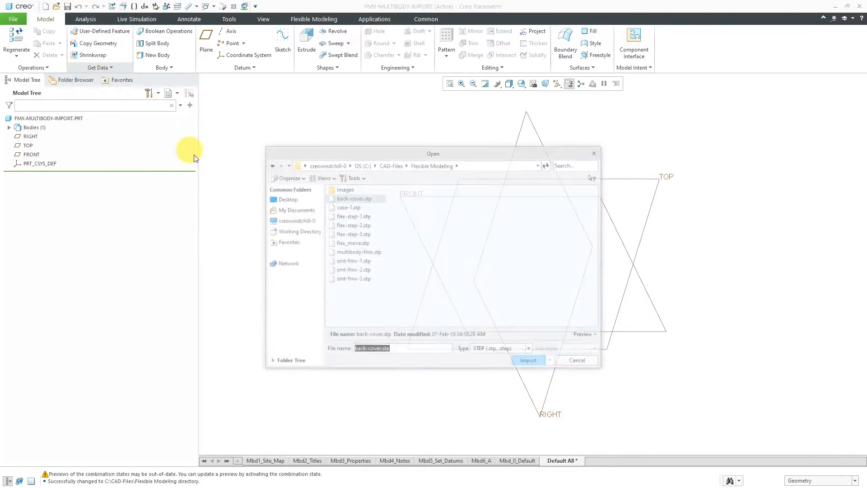
click(368, 252)
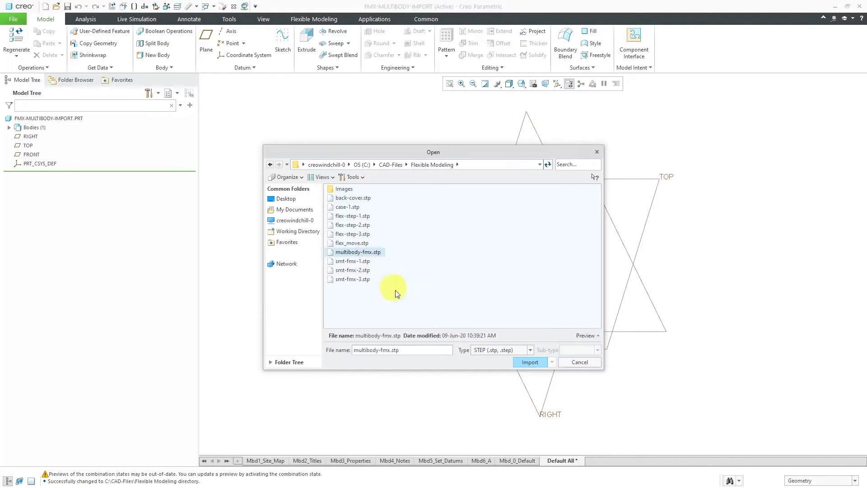
click(530, 362)
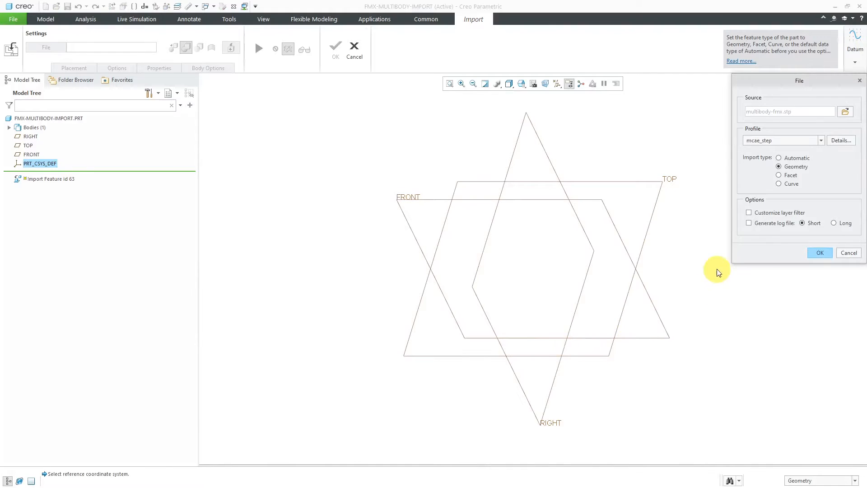
click(820, 253)
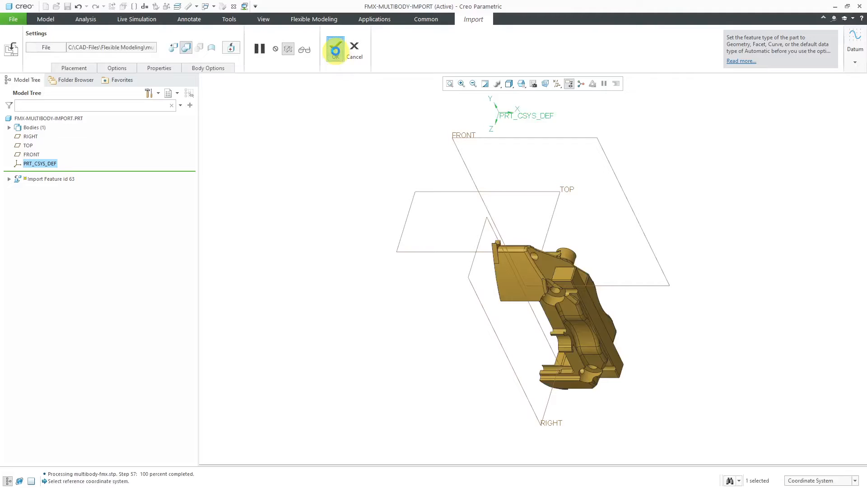
click(336, 49)
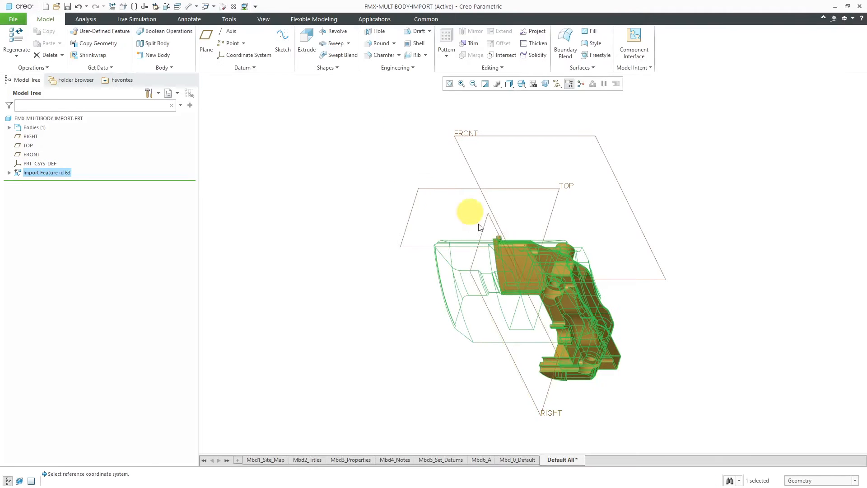
Hide the RIGHT, TOP, FRONT datums and PRT_CSYS_DEF so only the bracket remains visible.
mouse_move(479, 225)
middle_down()
mouse_move(326, 141)
mouse_move(319, 146)
middle_up()
scroll(502, 299, down, 3)
scroll(378, 224, up, 3)
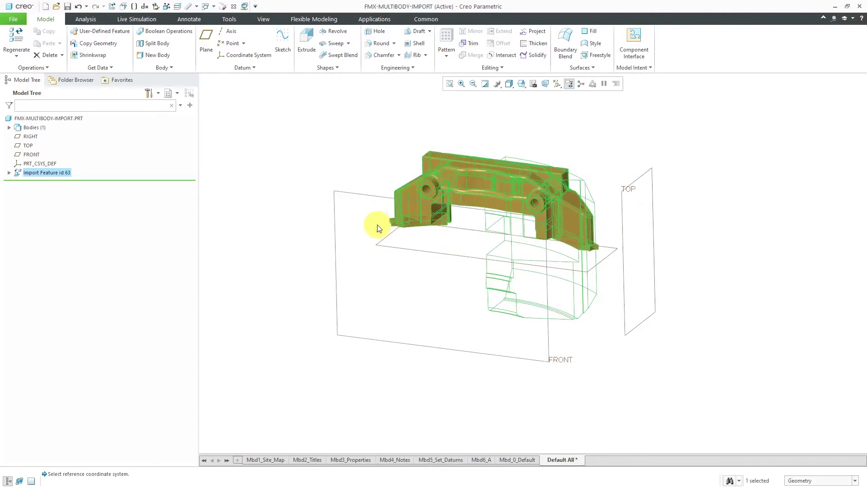
click(504, 136)
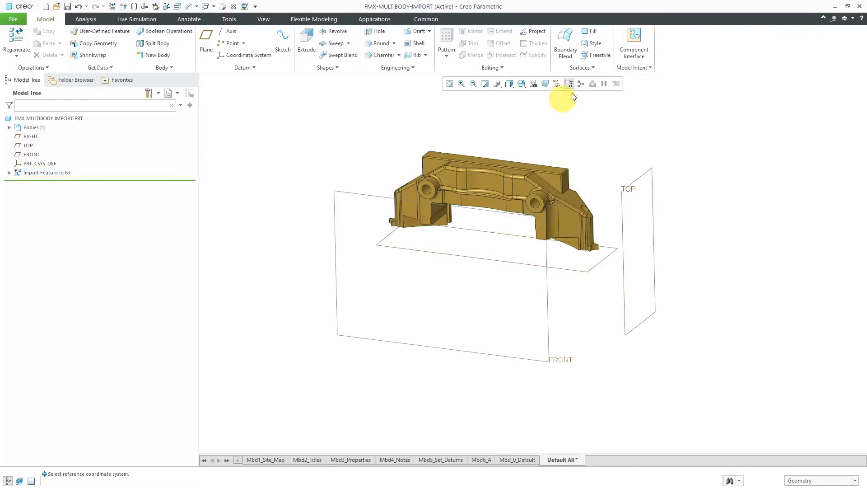
click(30, 136)
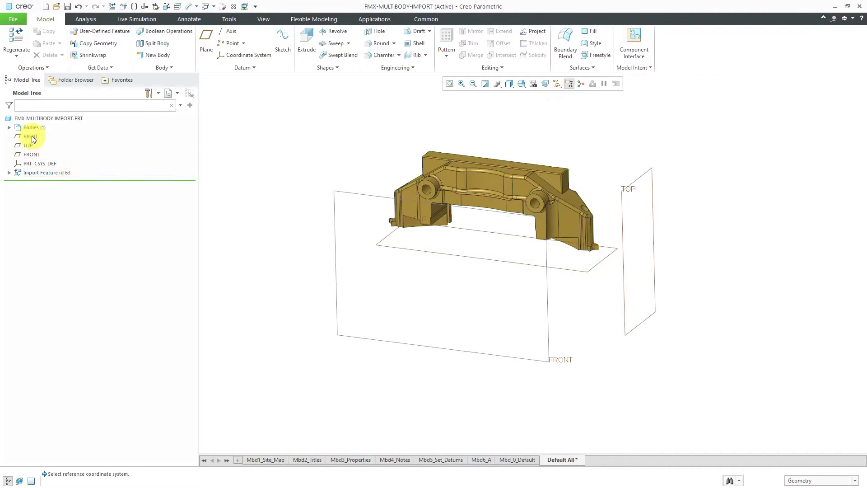
shift+click(39, 165)
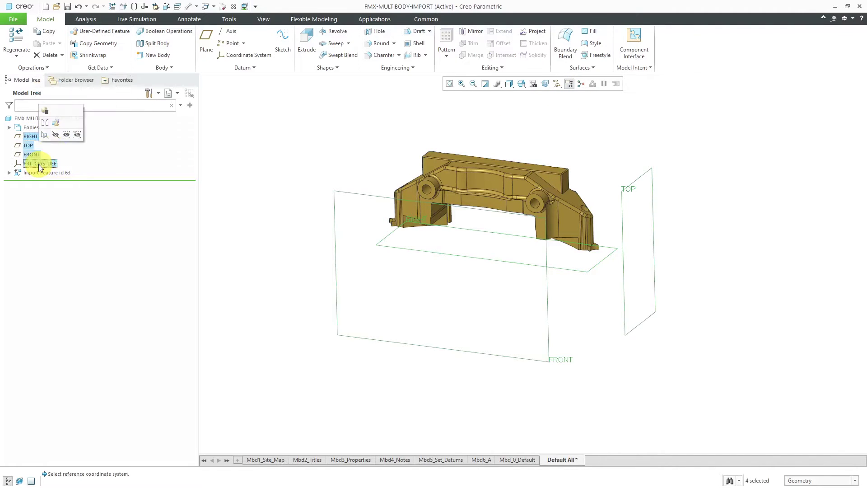
click(57, 136)
middle_drag(420, 126, 504, 131)
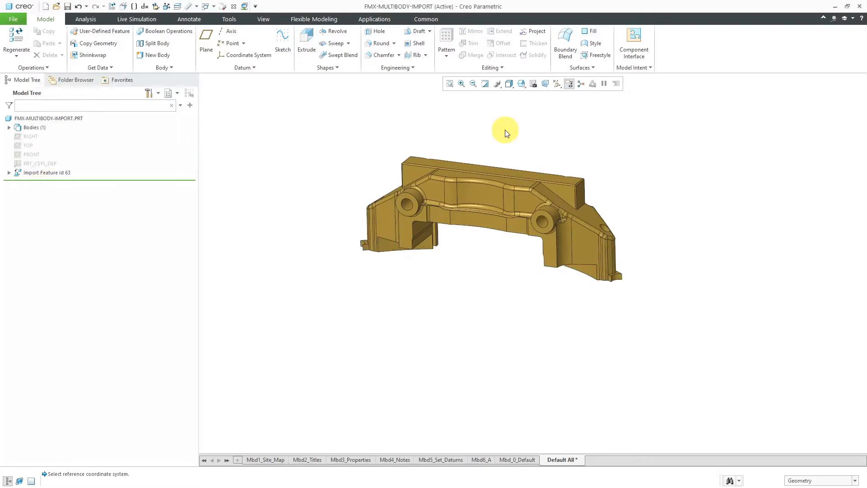
Create midplane datum DTM6 between the bracket's two opposite end faces.
click(207, 44)
scroll(610, 190, up, 4)
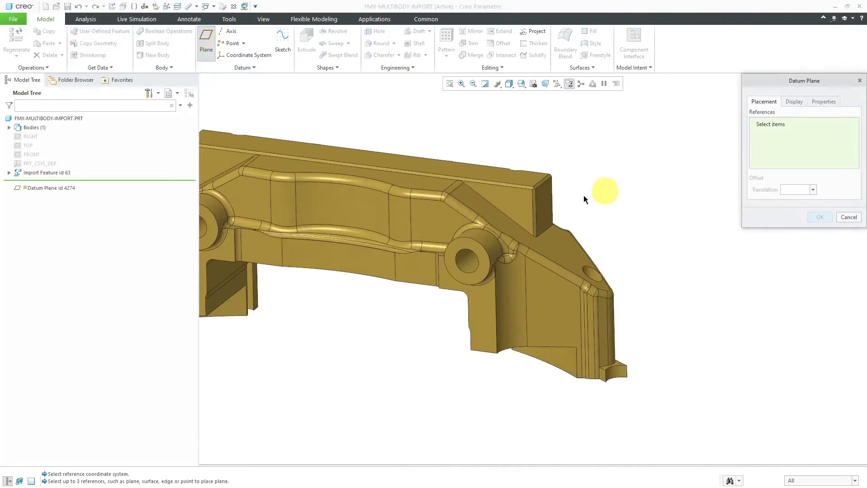
click(548, 200)
middle_drag(595, 226, 631, 222)
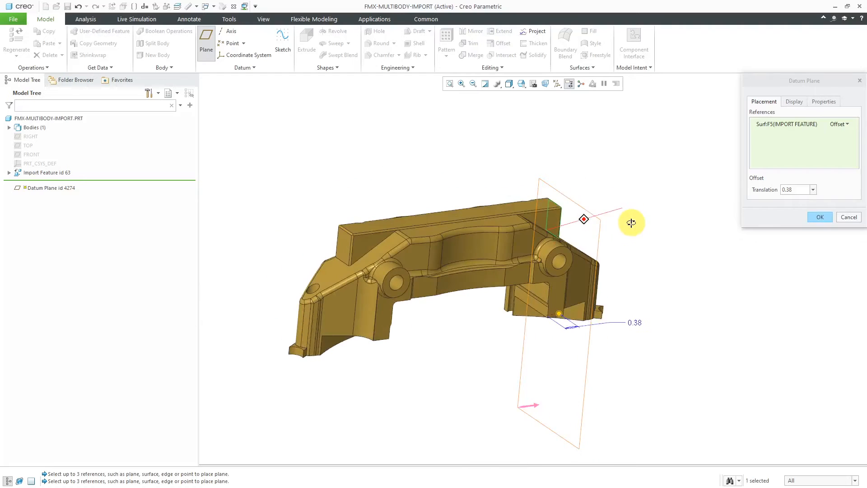
ctrl+click(340, 242)
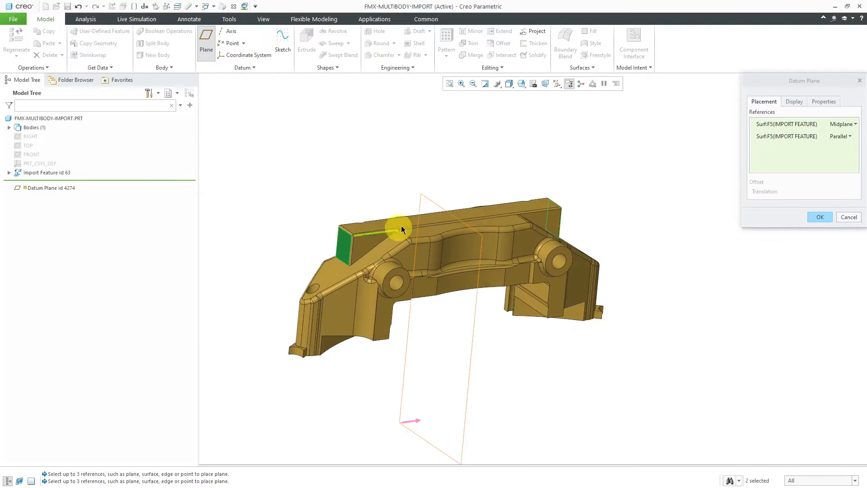
middle_drag(582, 181, 536, 179)
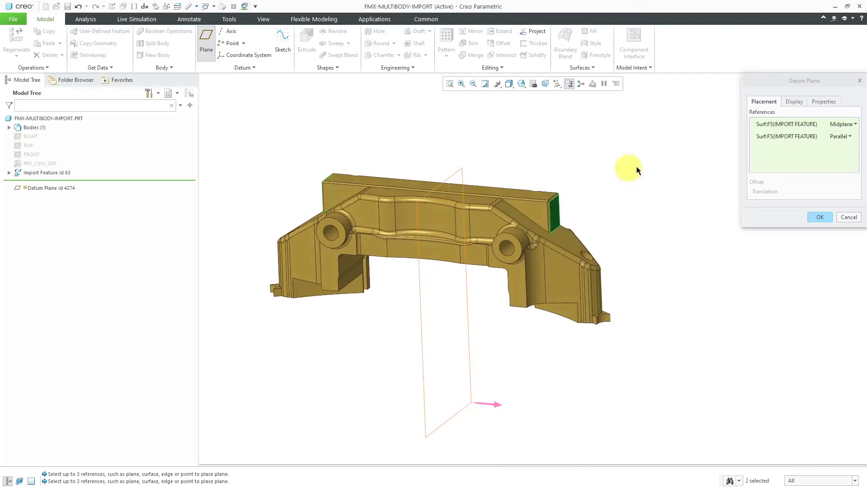
click(820, 219)
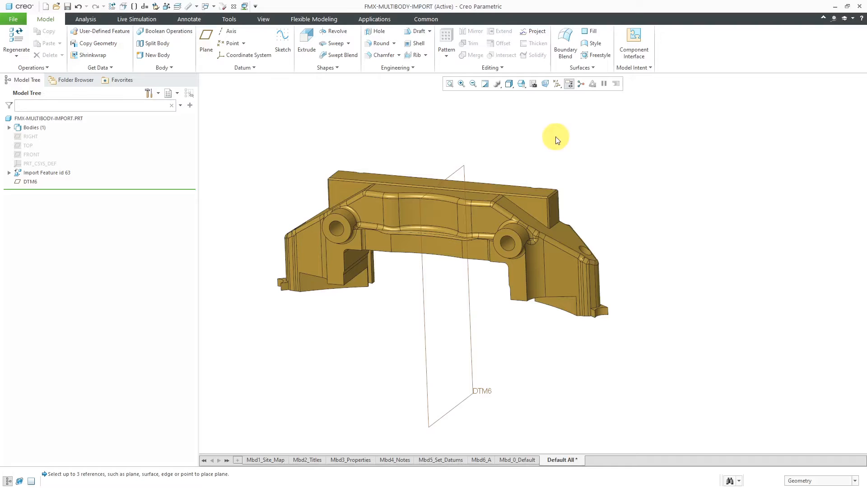
Create datum plane DTM7 offset 0.375 below the bracket's top face.
click(515, 191)
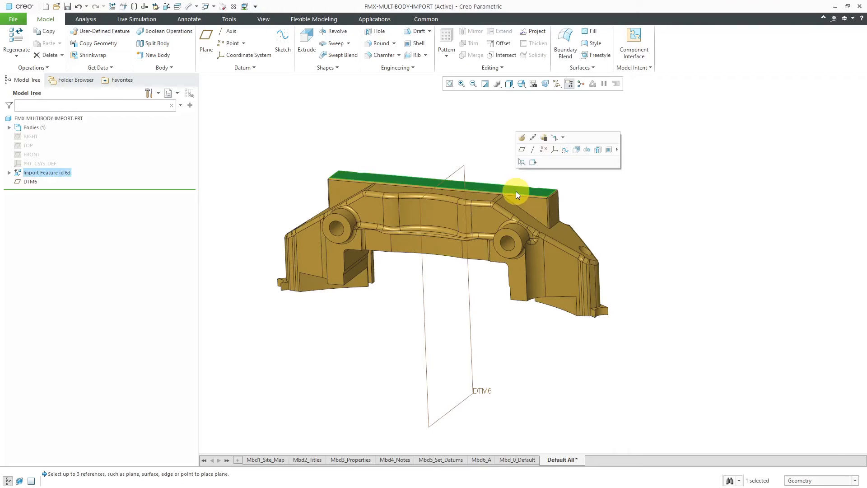
click(523, 151)
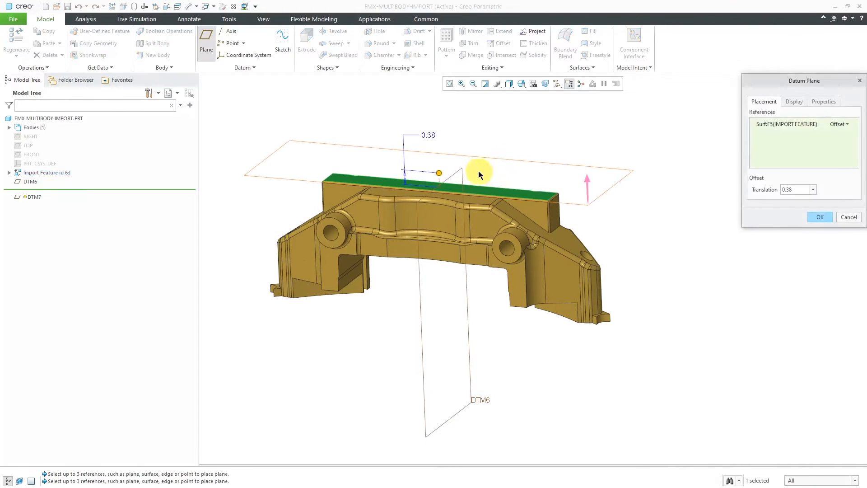
drag(440, 174, 438, 201)
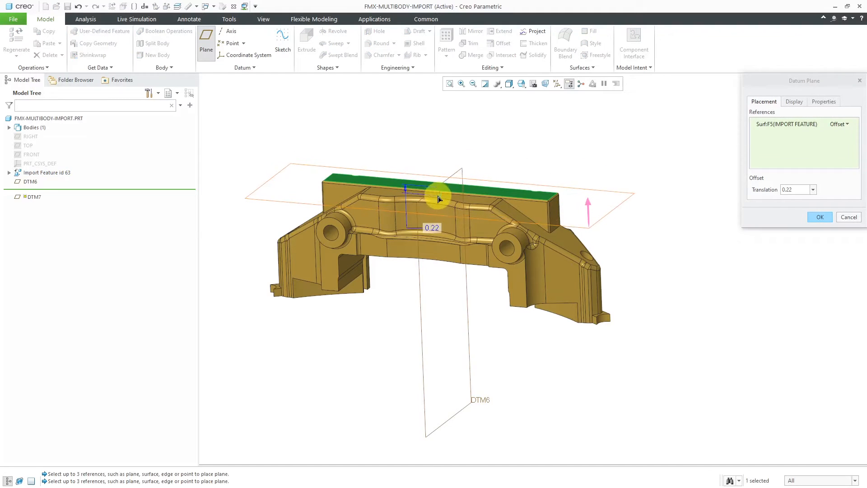
double_click(431, 231)
text(.375)
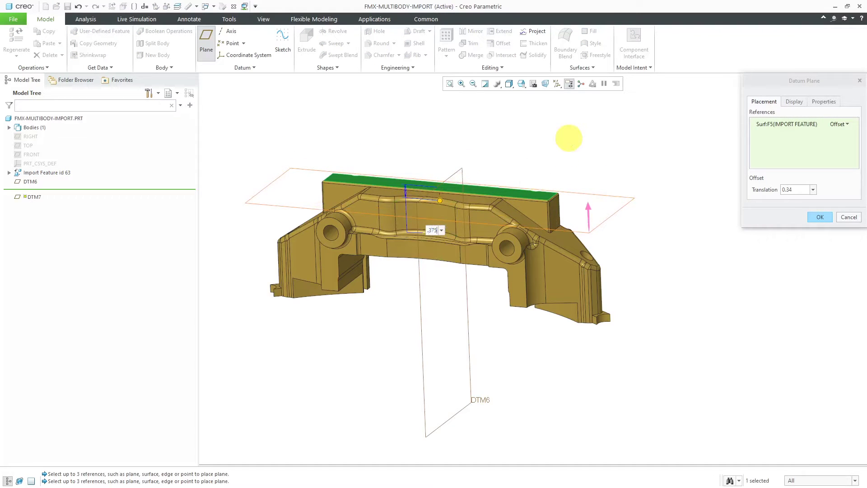
text(0.375)
key(Return)
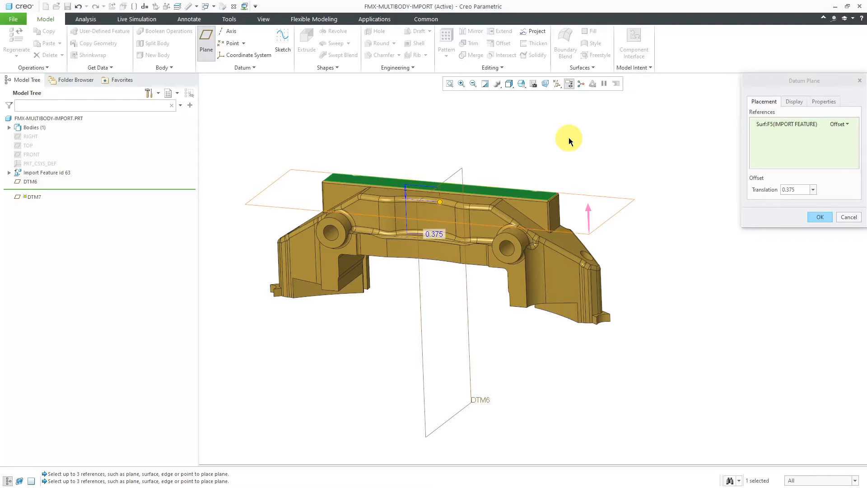
click(819, 217)
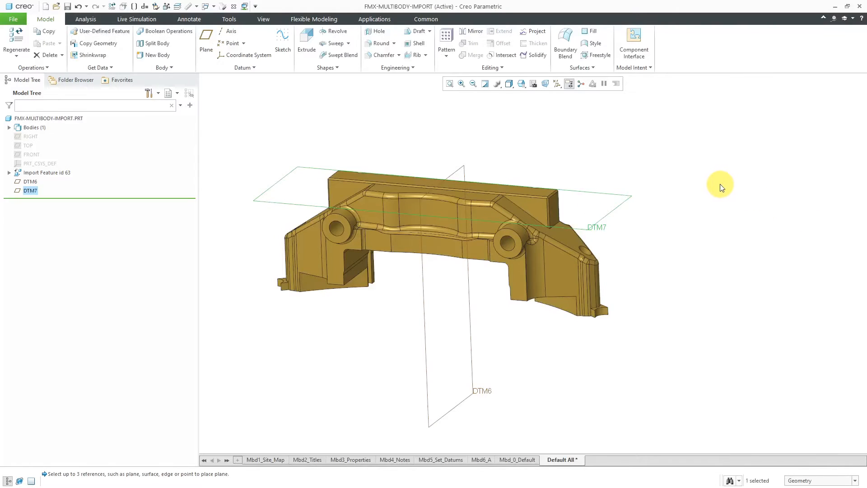
right_click(667, 164)
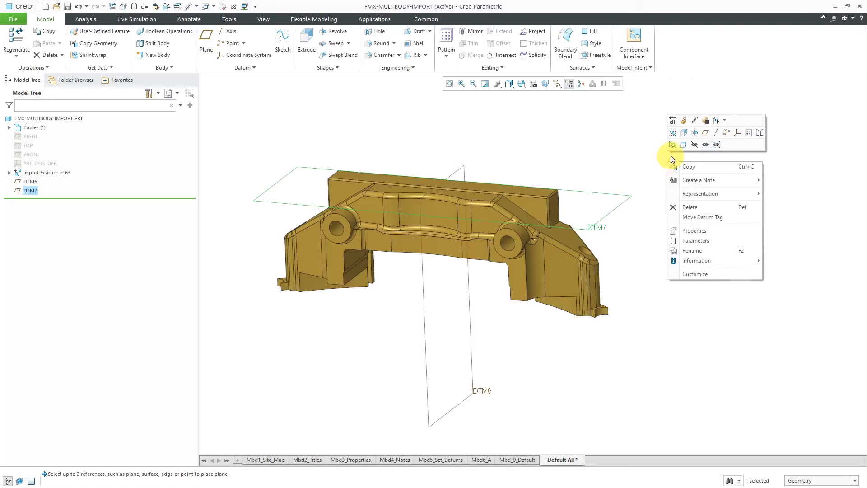
Create datum axis A_38 through planes DTM7 and DTM6.
click(714, 135)
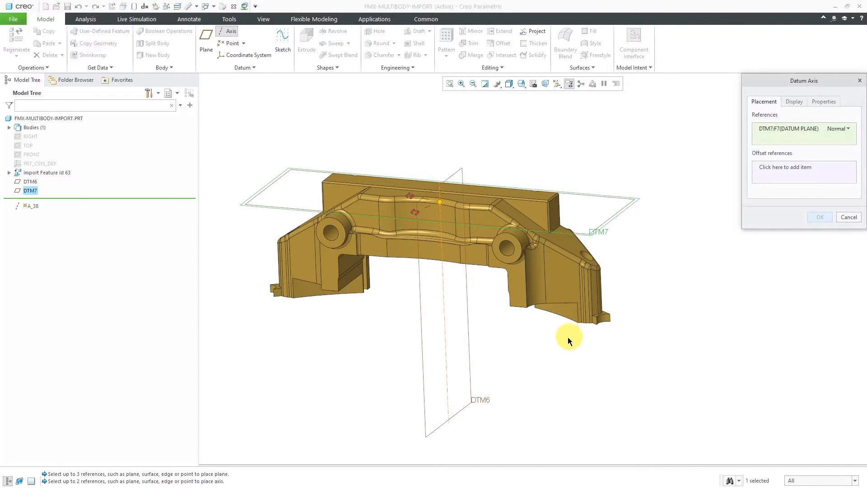
click(470, 366)
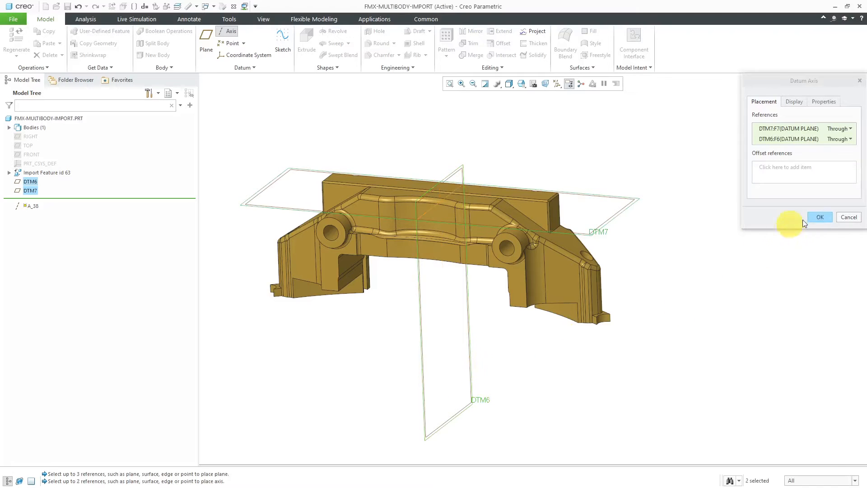
click(820, 217)
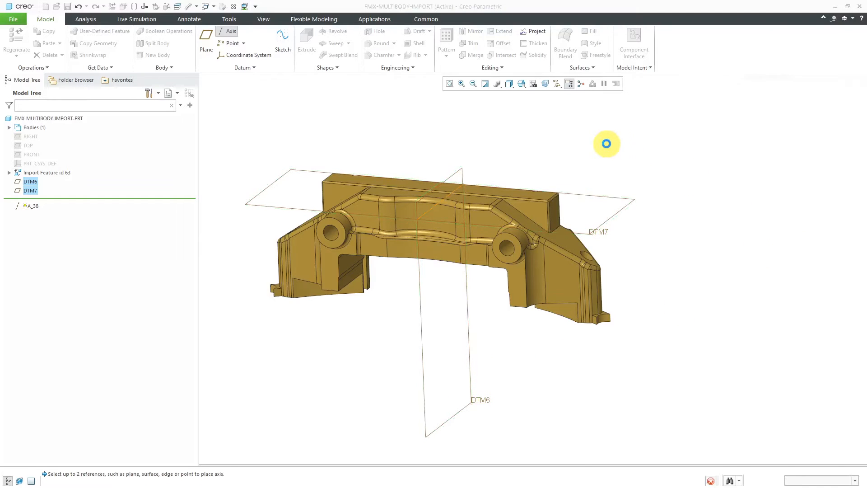
Turn on datum axis display in the datum display filter.
click(569, 83)
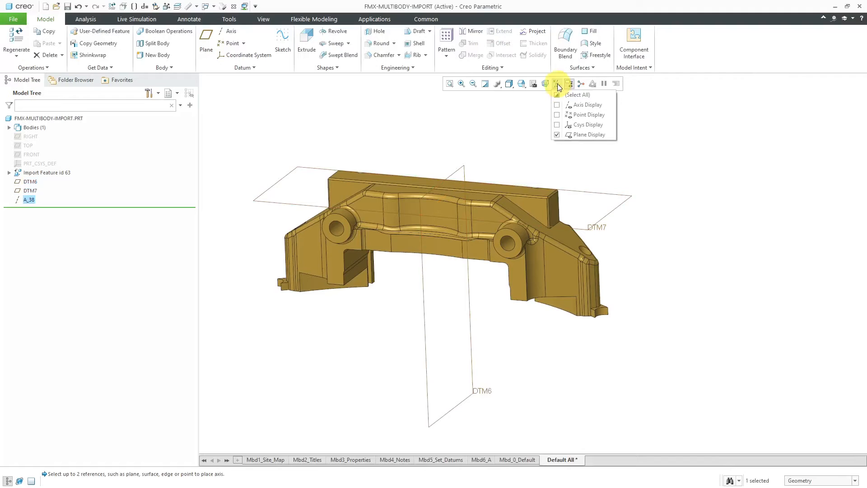
click(583, 105)
click(512, 166)
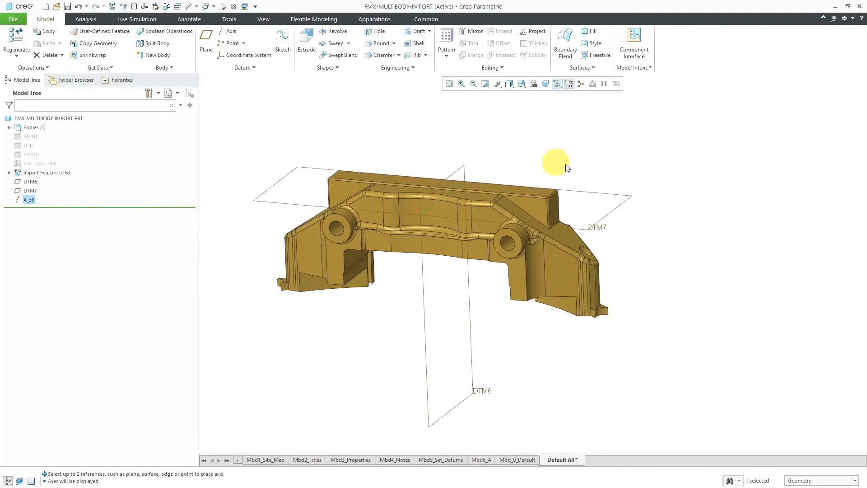
middle_drag(556, 163, 583, 146)
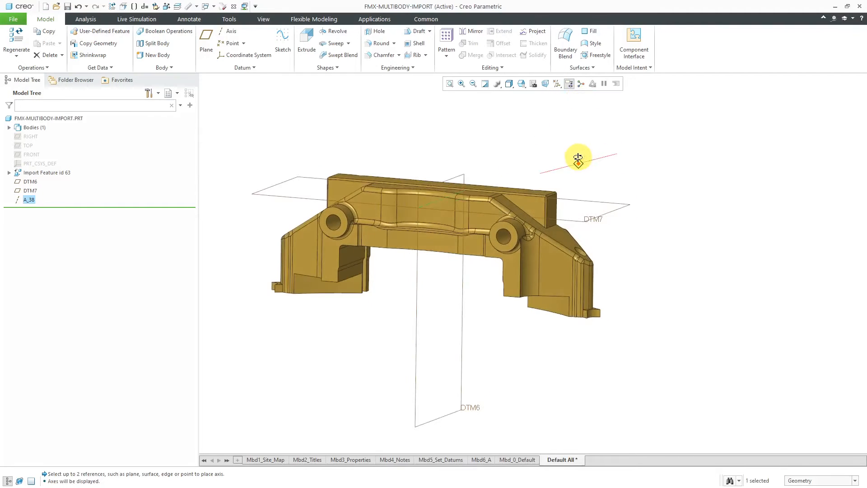
Deselect axis A_38 and orbit to view the bracket from slightly above.
click(535, 148)
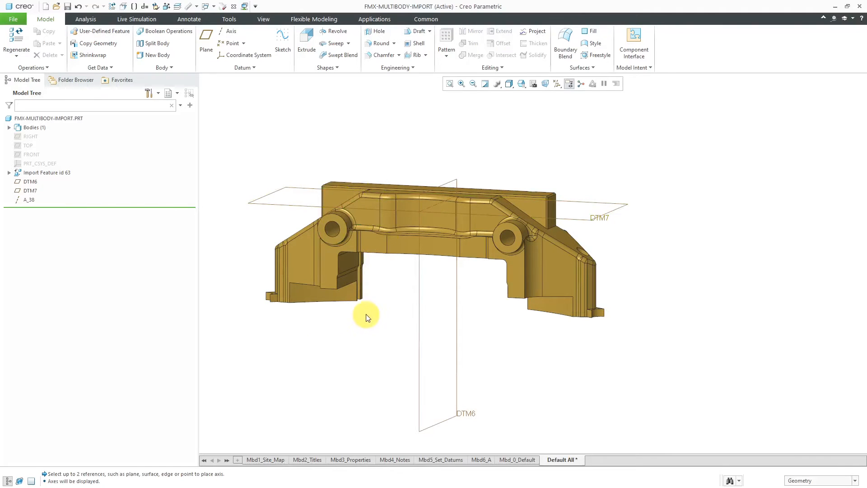
mouse_move(366, 313)
middle_down()
mouse_move(397, 315)
mouse_move(367, 328)
middle_up()
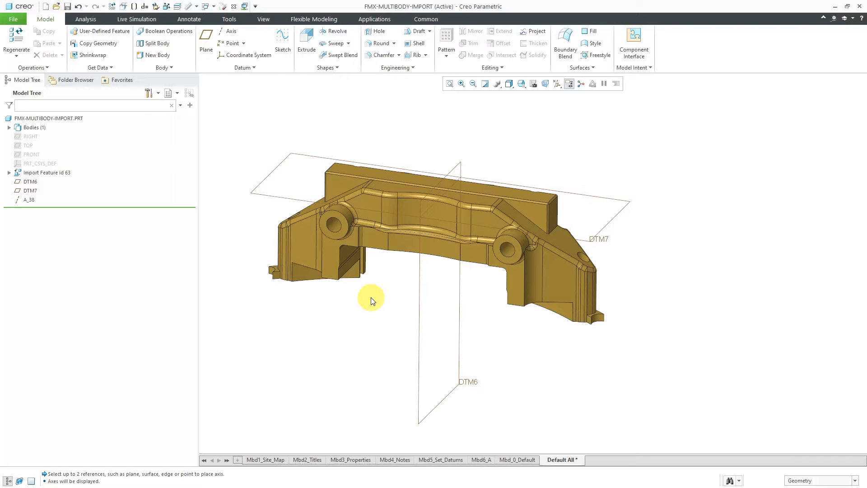
Split the bracket body into two bodies at plane DTM6.
click(152, 44)
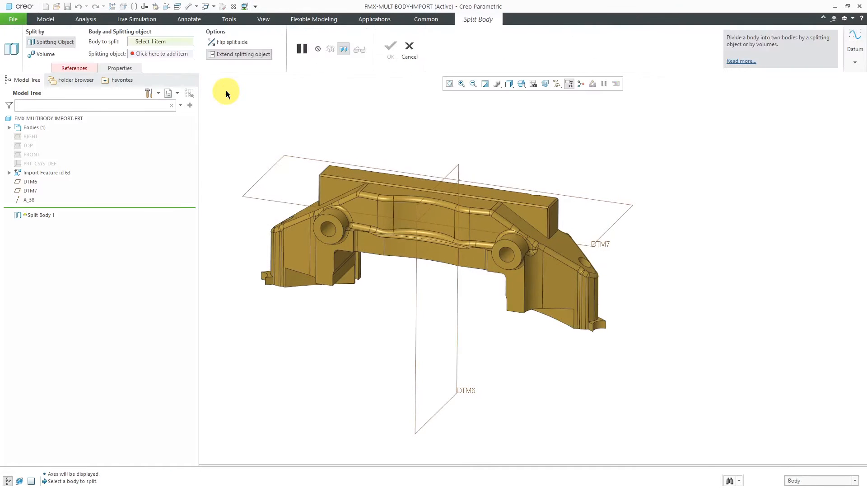
click(363, 189)
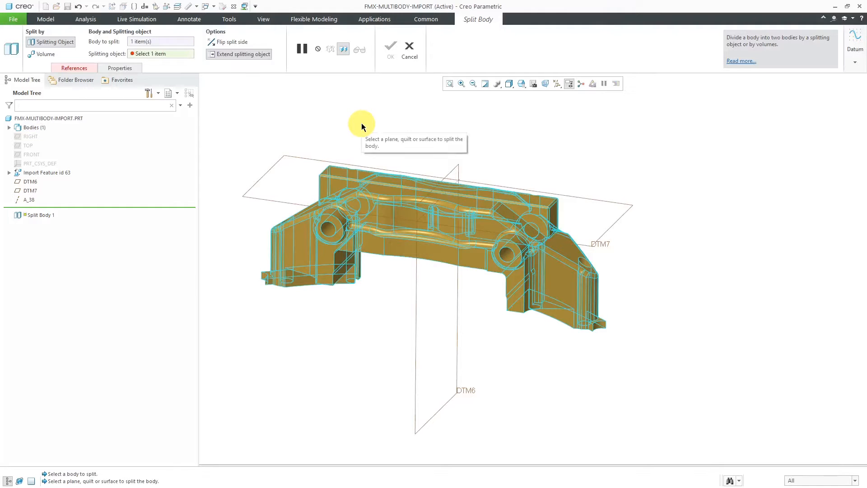
click(417, 335)
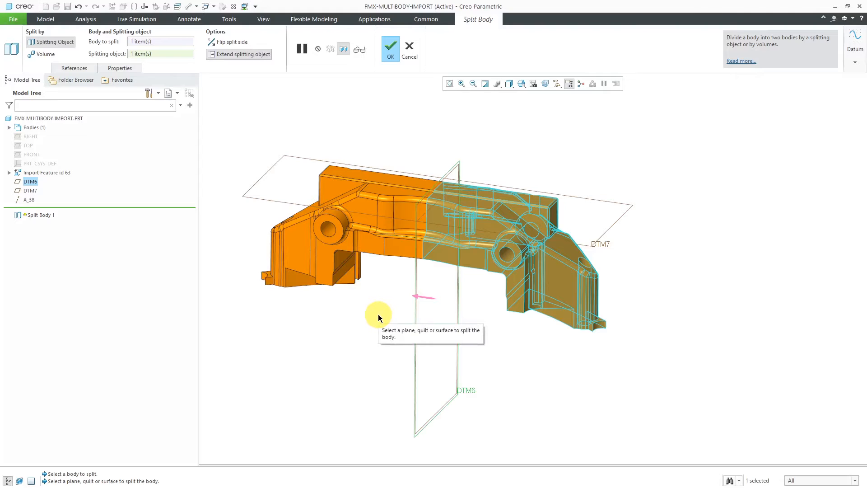
middle_click(379, 317)
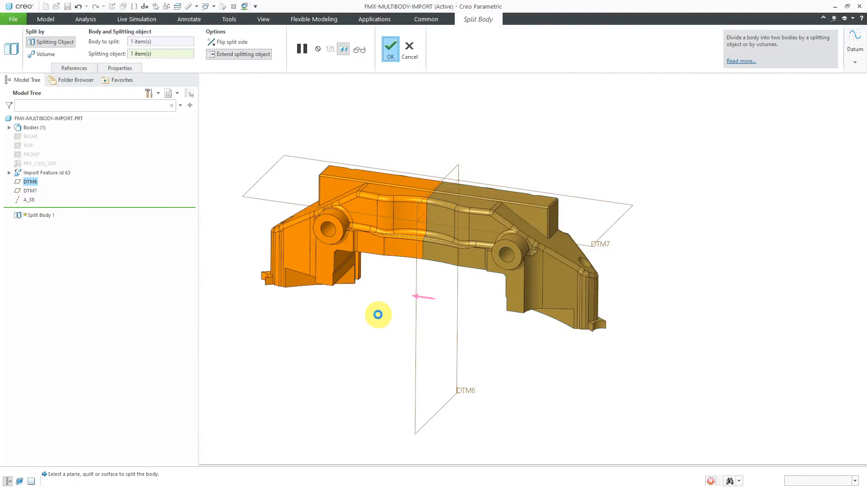
Expand Bodies and highlight Body 1 and Body 2 to identify each half.
click(11, 129)
click(39, 137)
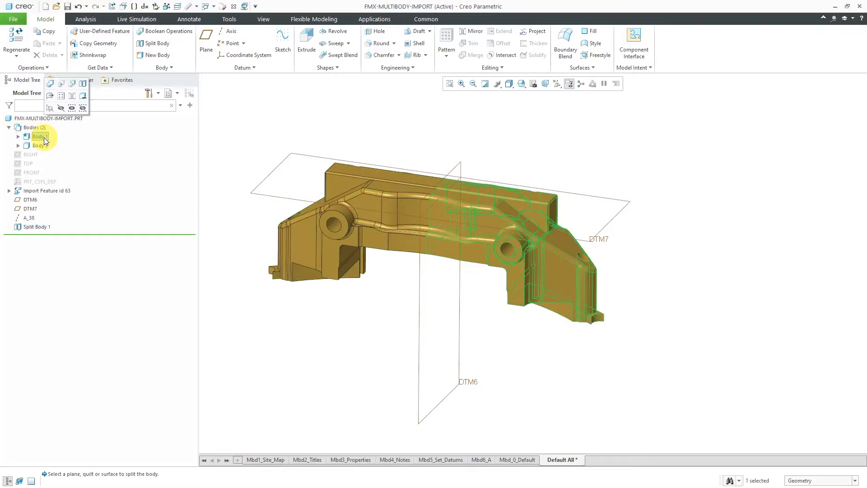
click(40, 146)
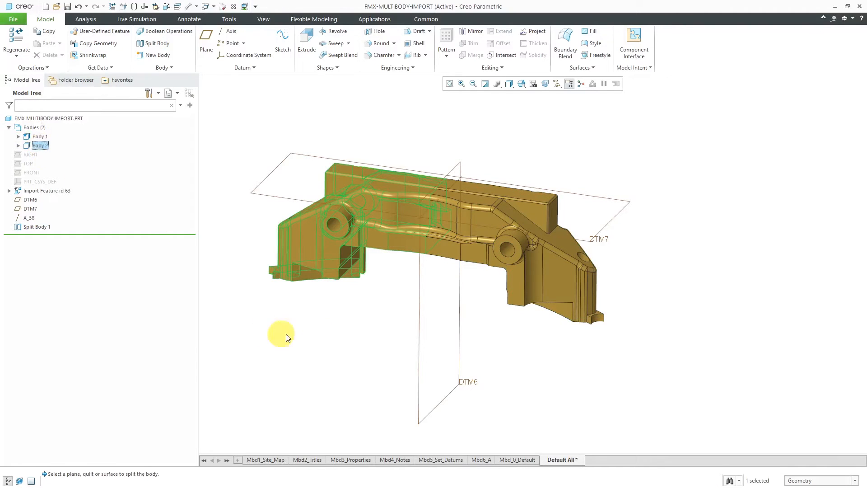
click(336, 333)
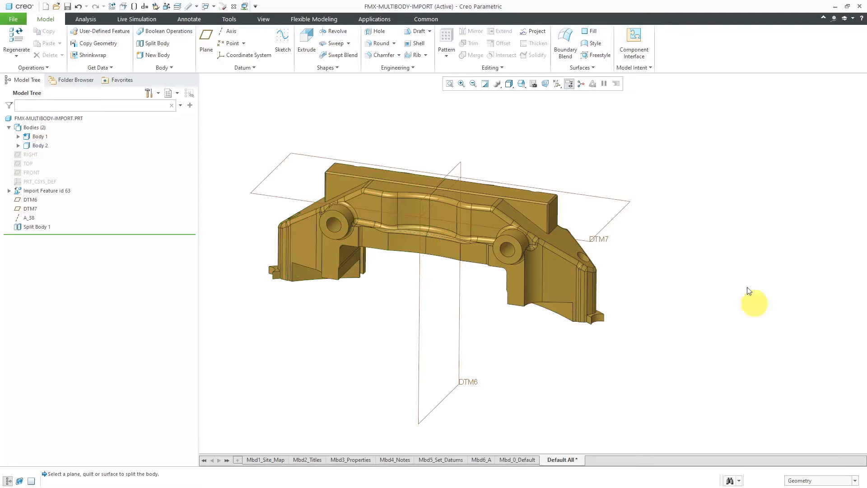
Hide datum planes DTM7 and DTM6, then select Body 2, the left half.
click(601, 236)
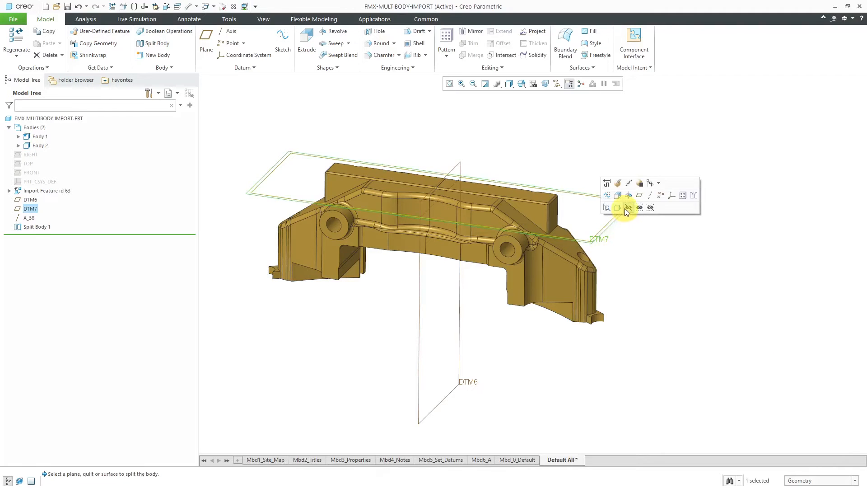
click(628, 208)
click(419, 316)
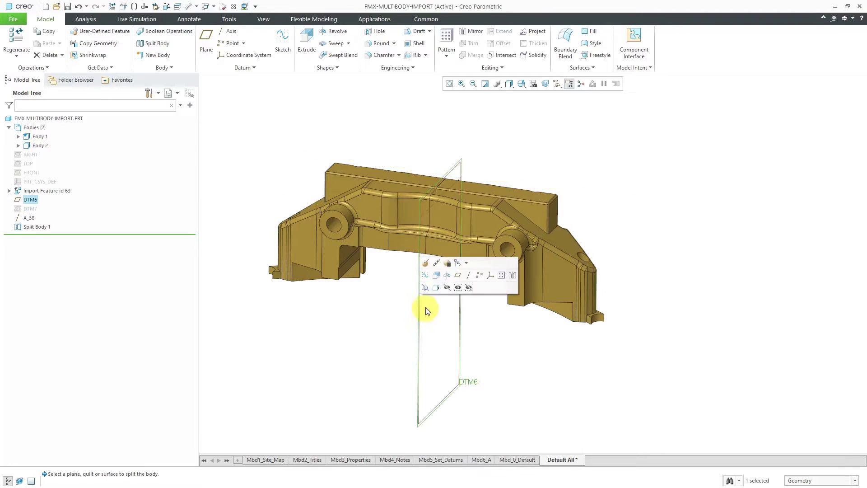
click(447, 287)
scroll(332, 154, down, 1)
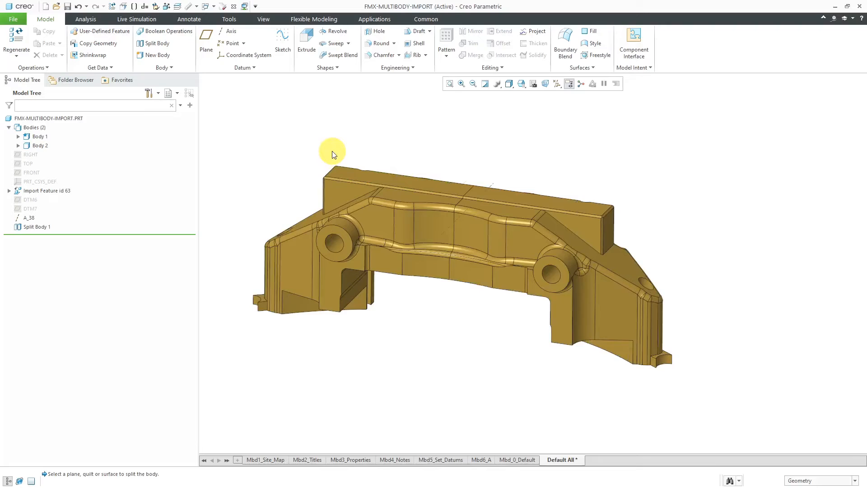
scroll(332, 154, down, 1)
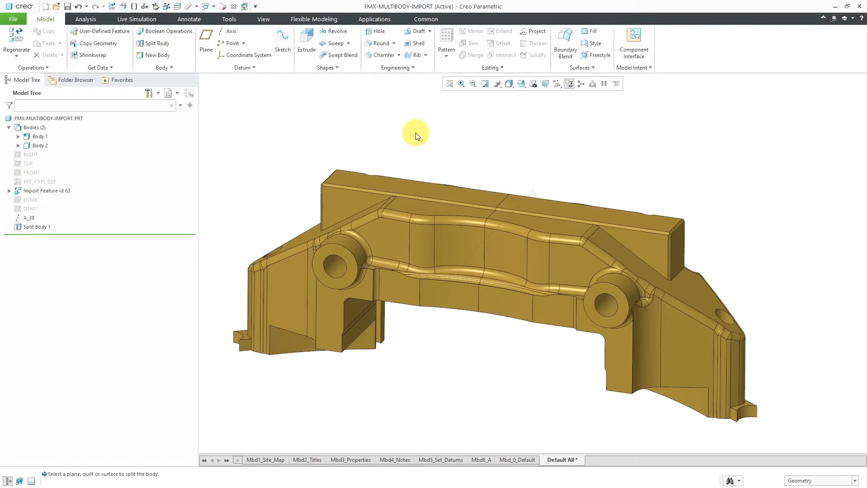
click(41, 147)
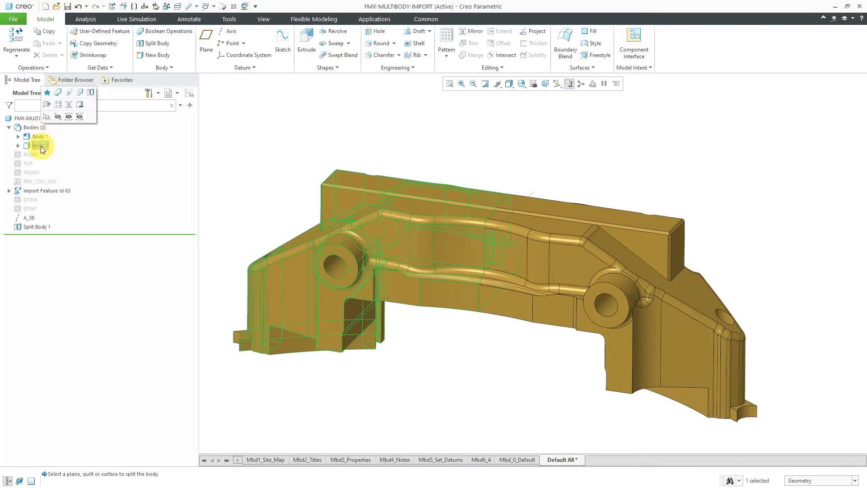
Rotate Body 2 by 15 degrees about axis A_38 with a Flexible Modeling Move.
click(313, 19)
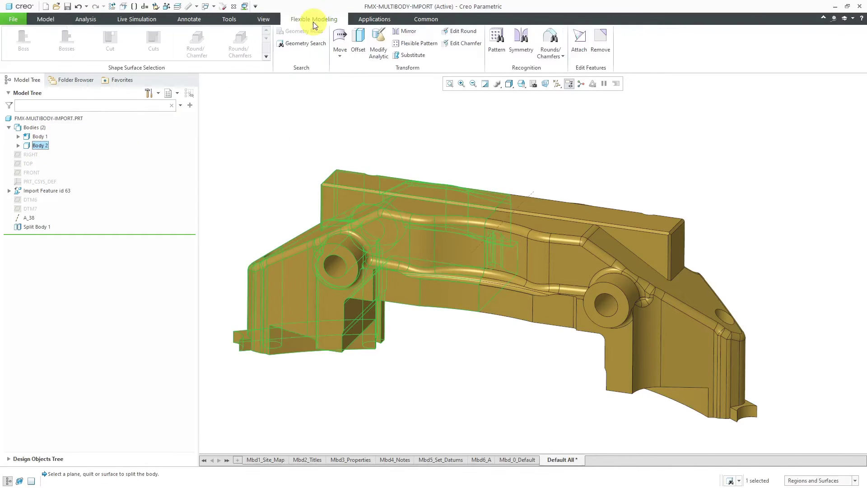
click(340, 39)
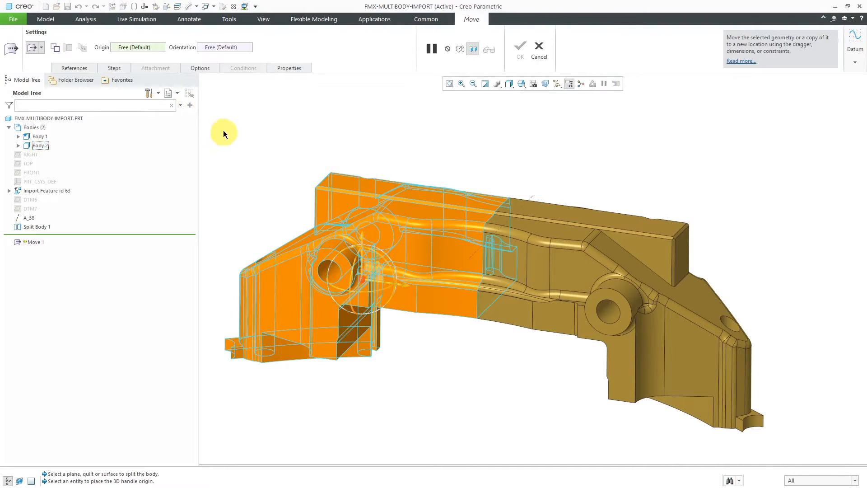
click(473, 253)
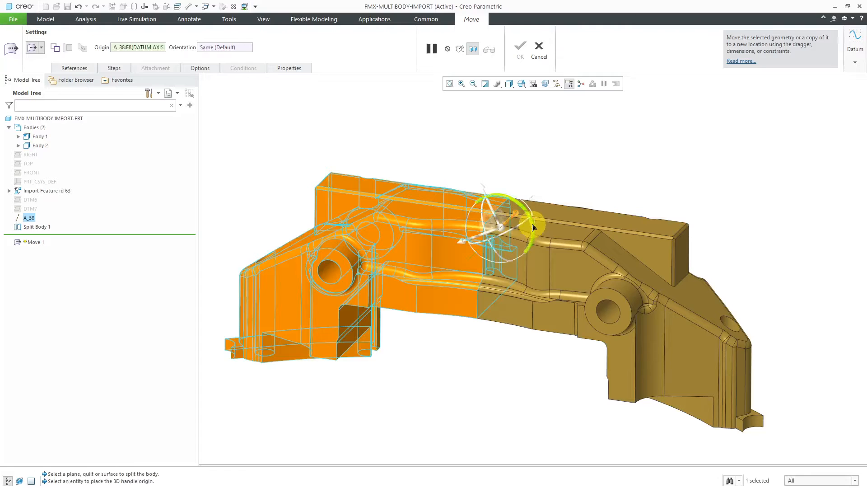
drag(533, 228, 527, 216)
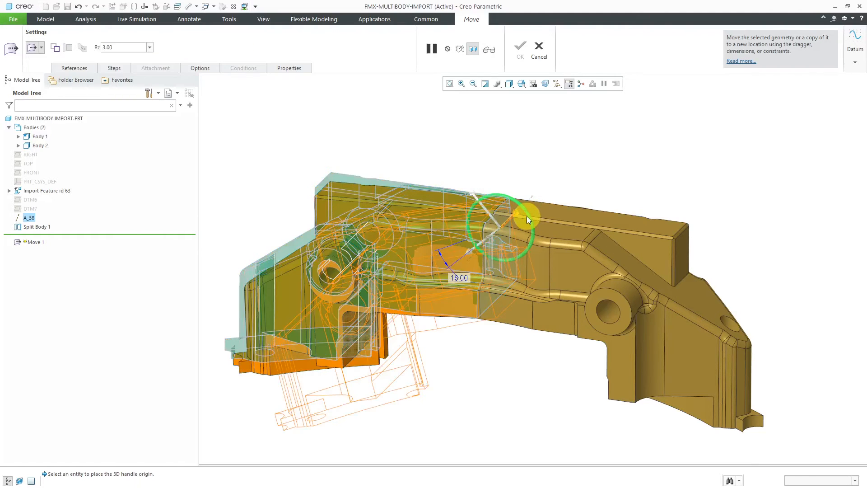
click(461, 276)
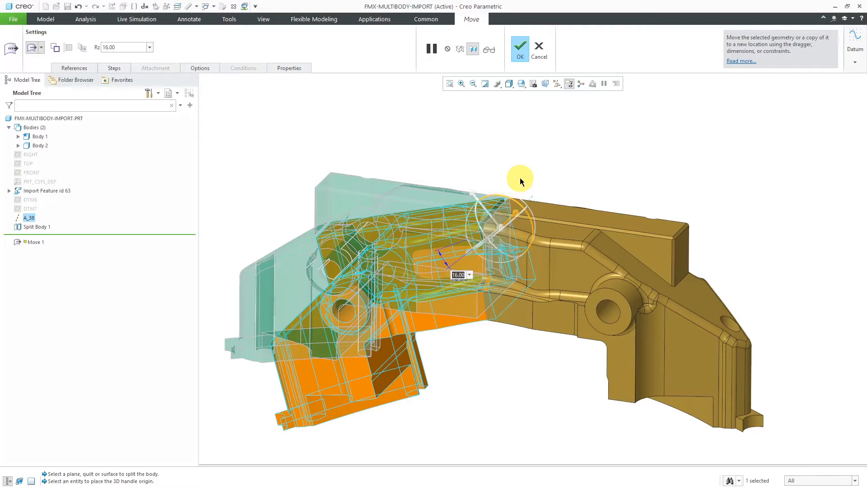
text(15)
key(Return)
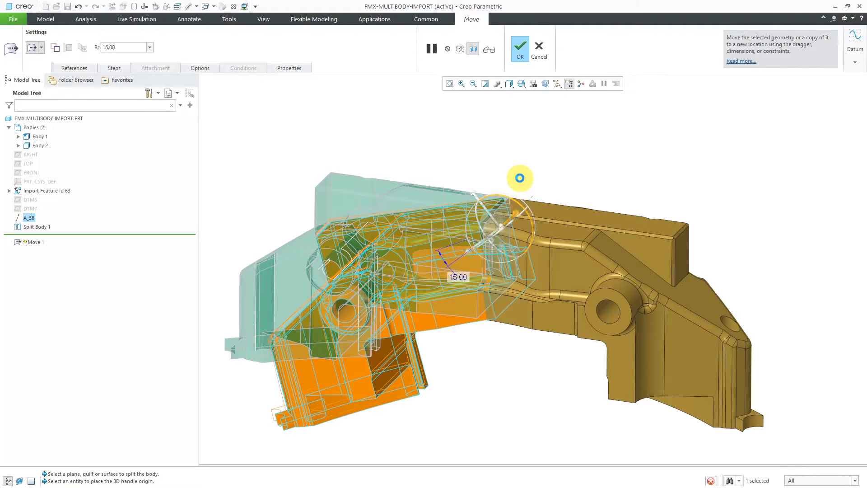
scroll(521, 176, down, 1)
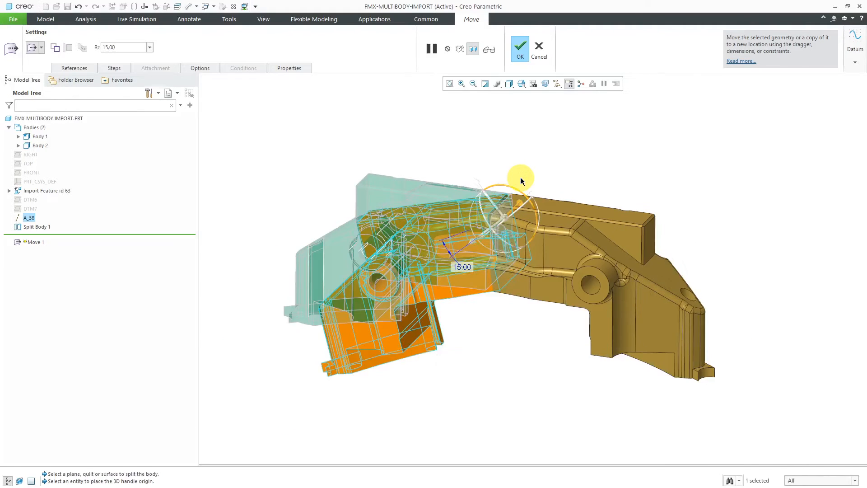
click(522, 51)
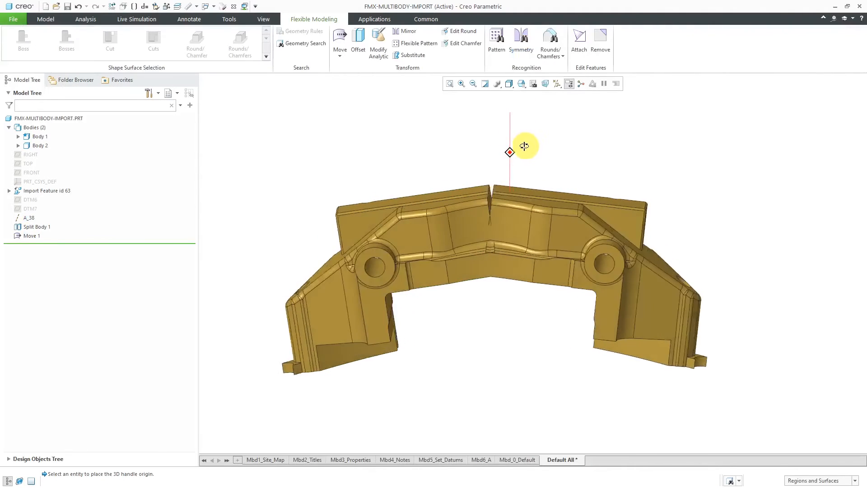
Orbit in on the wedge-shaped gap at the split joint.
middle_drag(531, 146, 511, 153)
scroll(499, 190, down, 5)
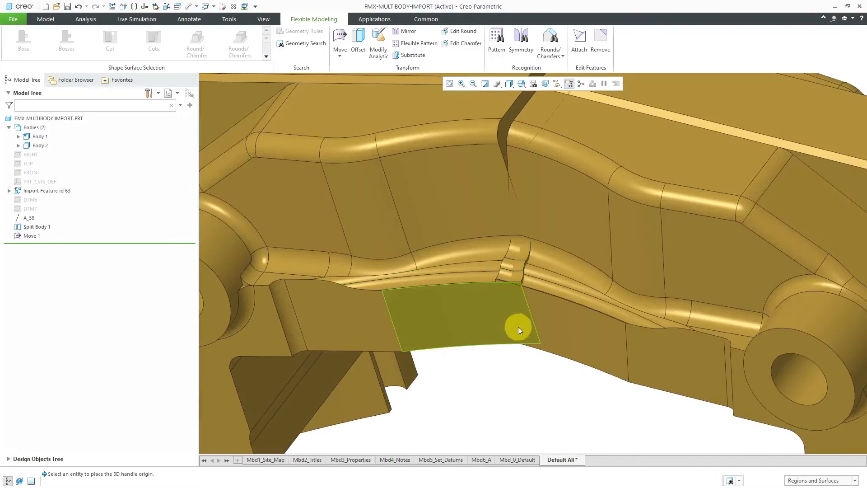
mouse_move(523, 303)
middle_down()
mouse_move(556, 291)
mouse_move(535, 286)
middle_up()
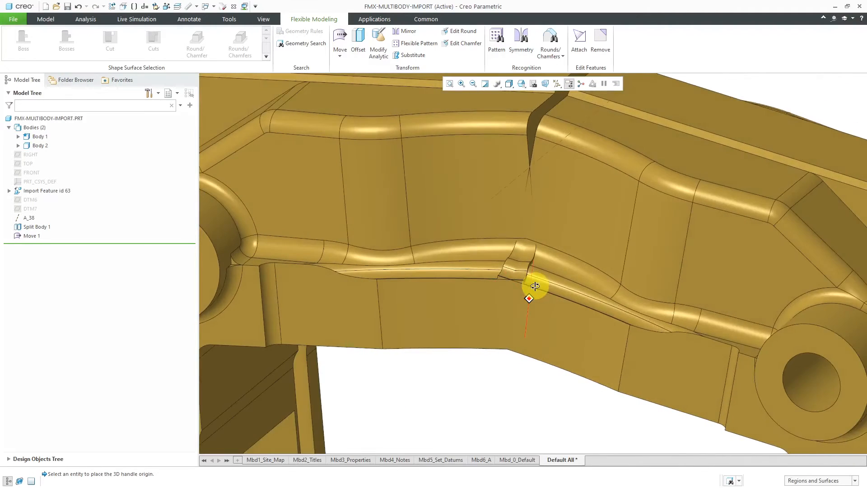
scroll(535, 285, up, 4)
scroll(516, 284, down, 5)
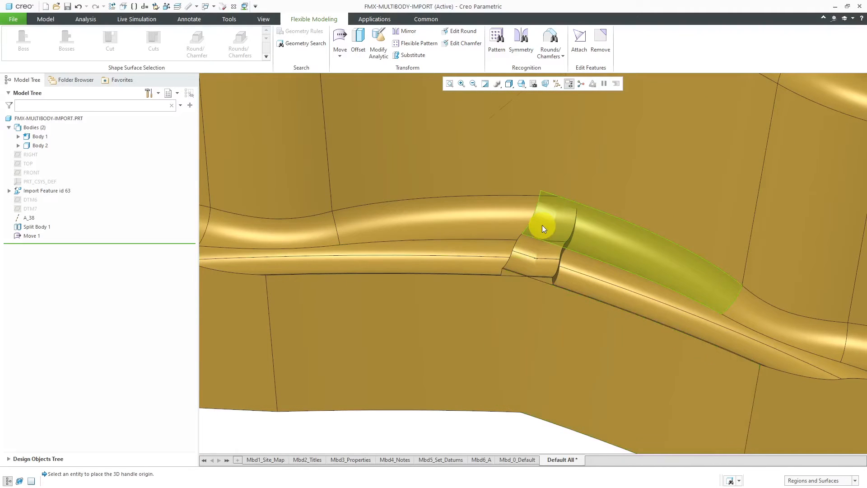
scroll(542, 225, up, 3)
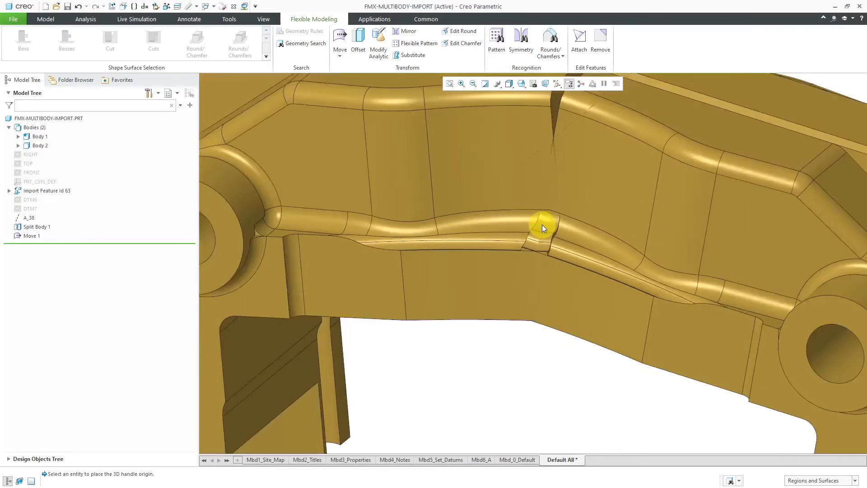
scroll(542, 225, up, 3)
scroll(542, 225, up, 3)
scroll(542, 225, up, 2)
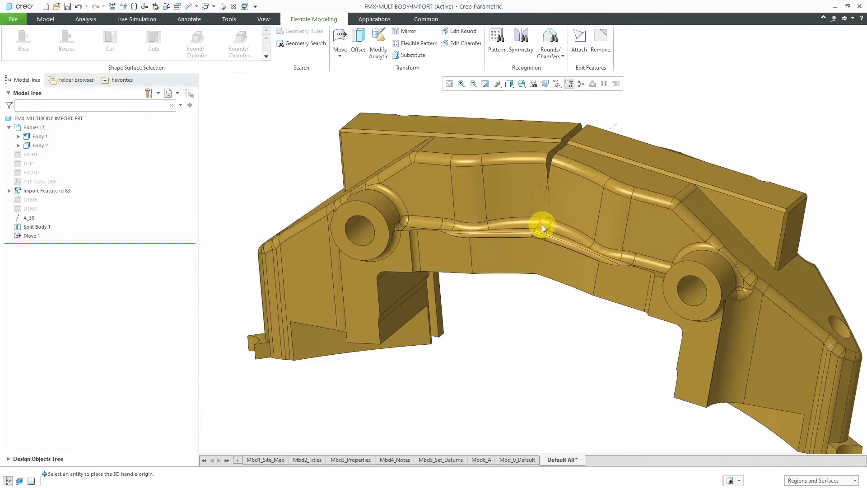
Boolean-merge Body 1 (to modify) with Body 2 (modifying), creating Body Merge 1.
click(49, 18)
click(179, 33)
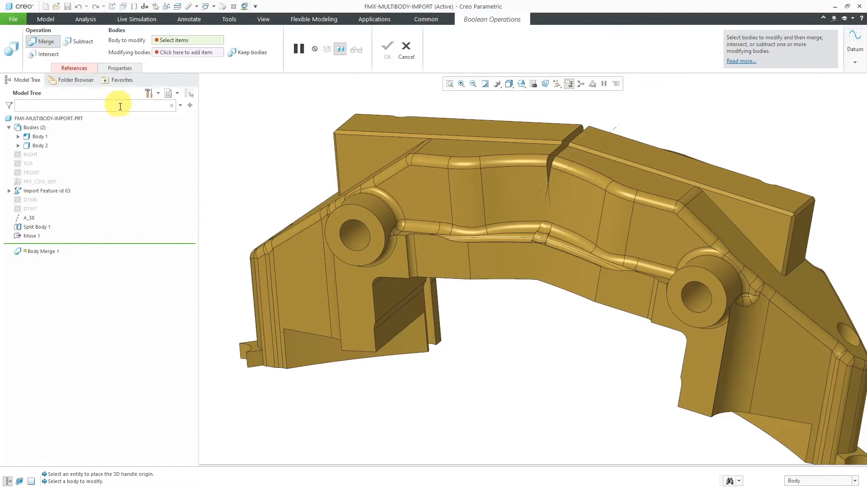
click(42, 137)
click(43, 136)
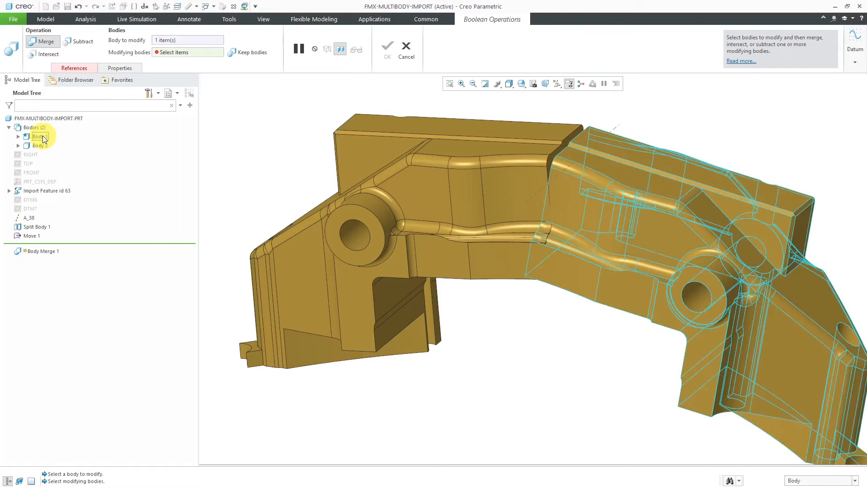
click(39, 145)
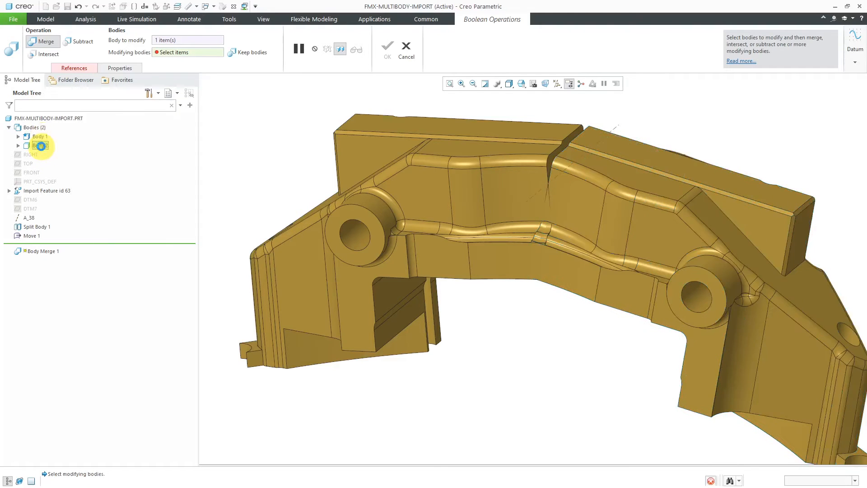
middle_click(209, 166)
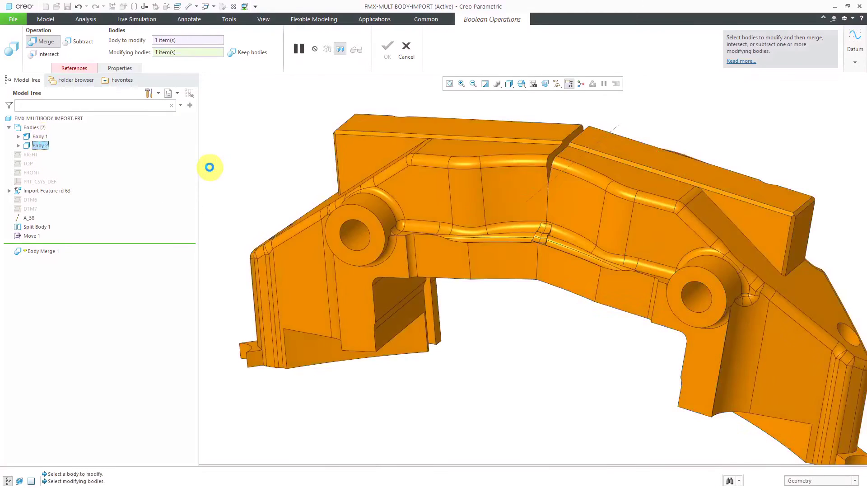
middle_click(257, 164)
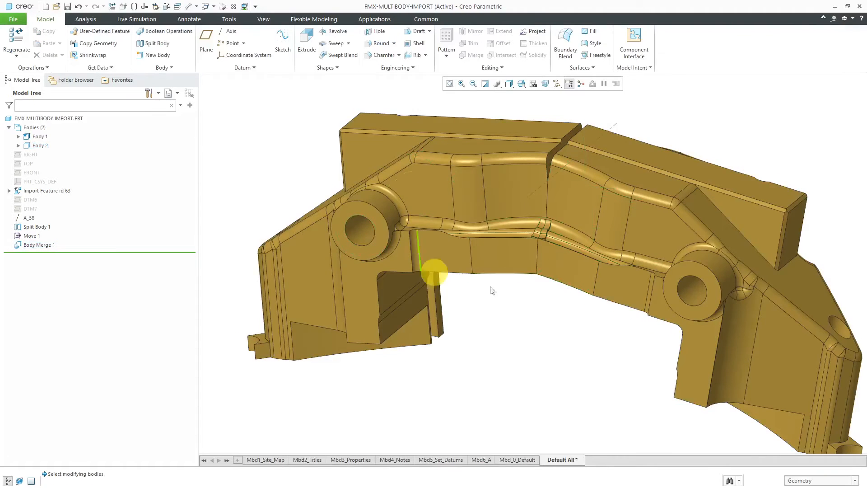
scroll(527, 232, up, 8)
In Flexible Modeling, Ctrl-select the rib's side faces and under-strips around the split.
mouse_move(559, 262)
middle_down()
mouse_move(599, 275)
mouse_move(527, 196)
middle_up()
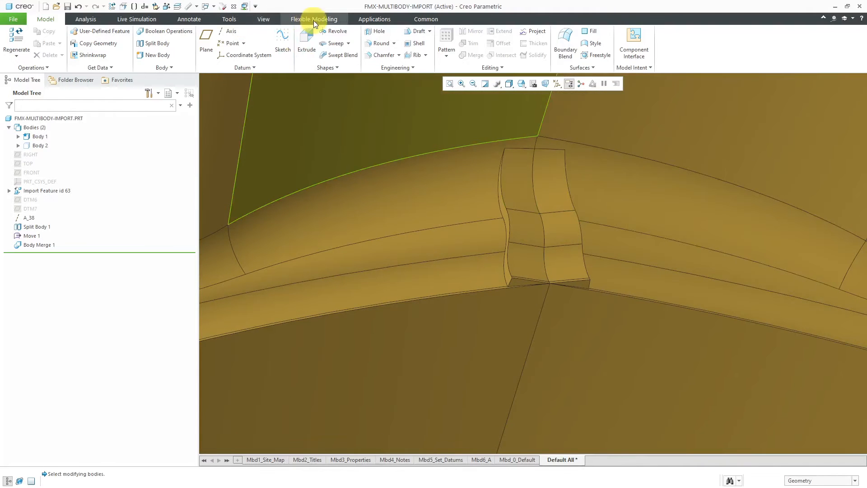
click(314, 19)
click(516, 189)
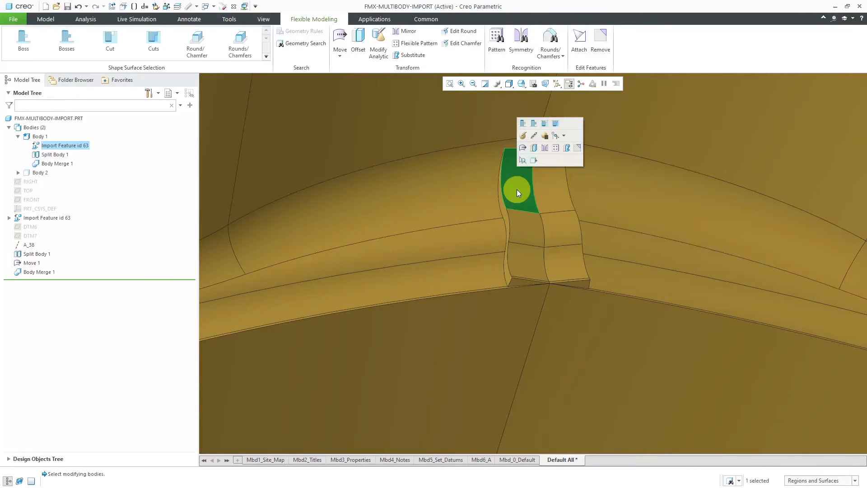
ctrl+click(544, 184)
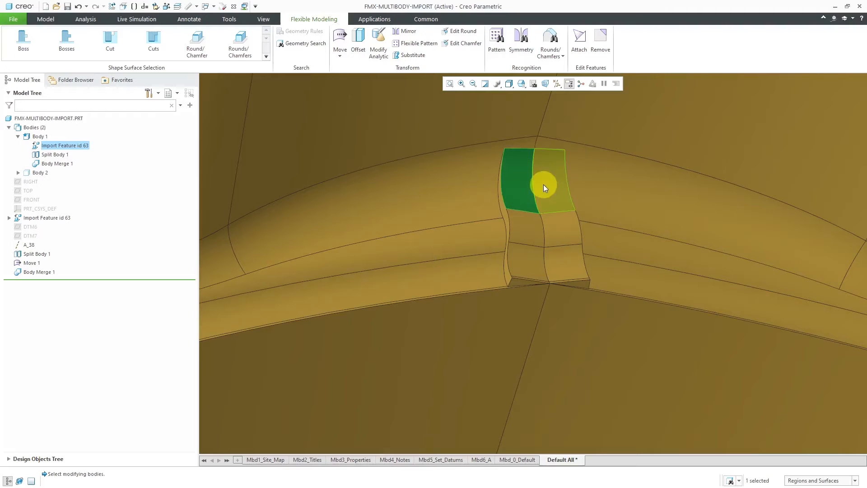
ctrl+click(502, 212)
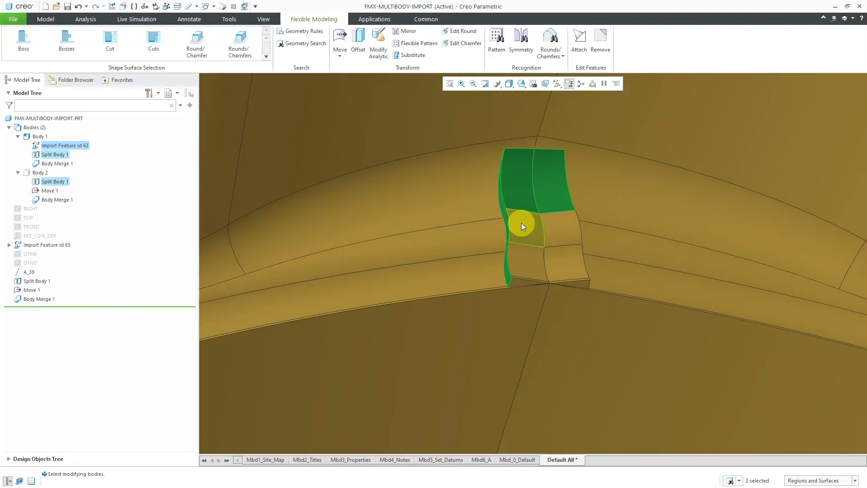
scroll(528, 277, up, 4)
ctrl+click(522, 278)
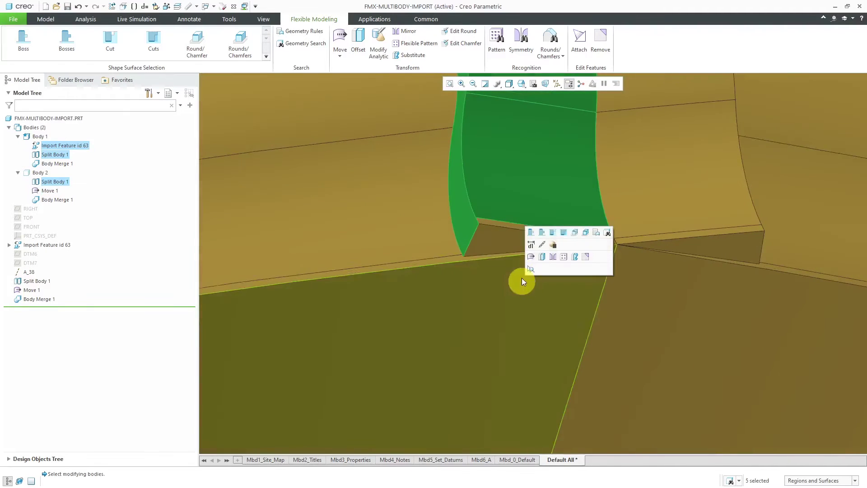
ctrl+click(518, 230)
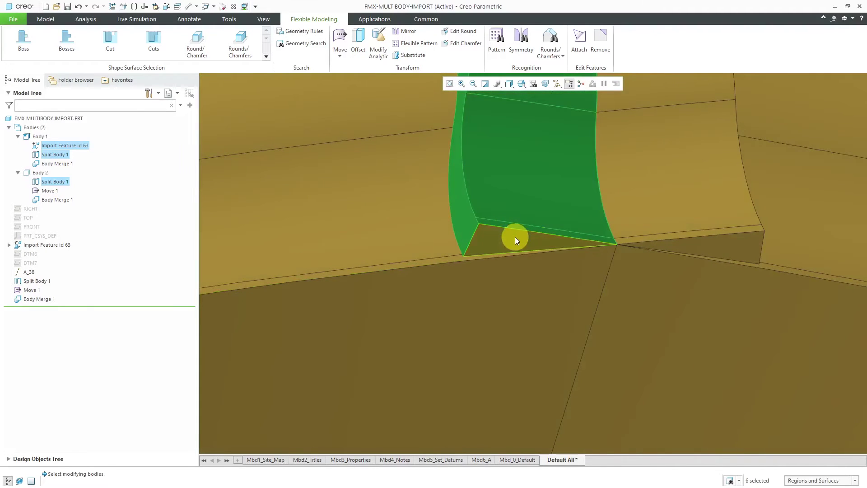
ctrl+click(667, 237)
ctrl+click(673, 189)
mouse_move(614, 267)
middle_down()
mouse_move(634, 202)
mouse_move(583, 196)
middle_up()
ctrl+click(632, 184)
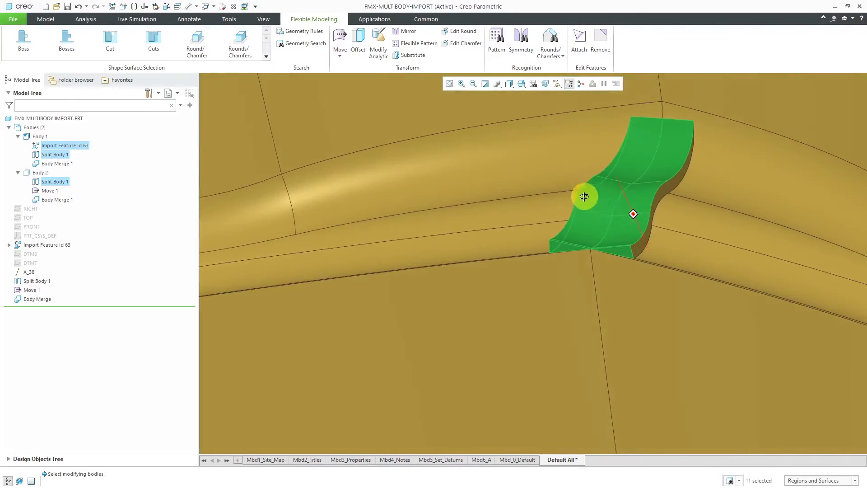
ctrl+click(670, 188)
scroll(606, 192, down, 5)
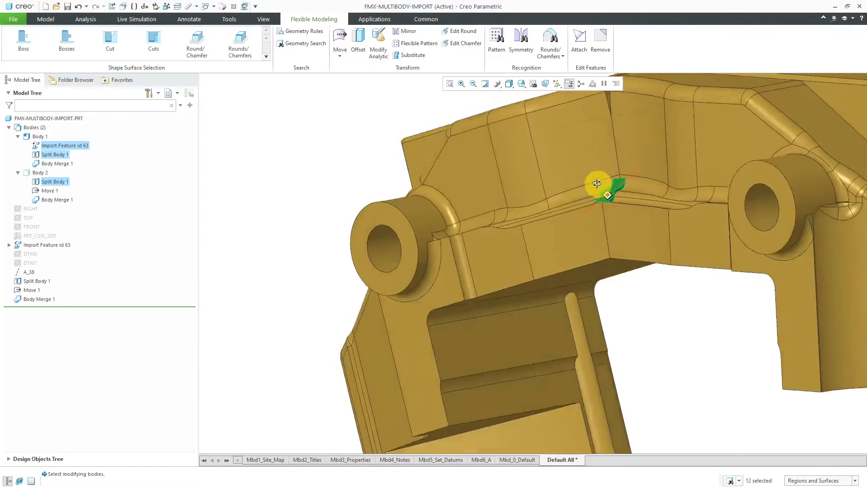
Add the rib's top faces, end face and bottom face to complete the selection.
mouse_move(596, 190)
middle_down()
mouse_move(525, 180)
mouse_move(471, 203)
mouse_move(504, 260)
middle_up()
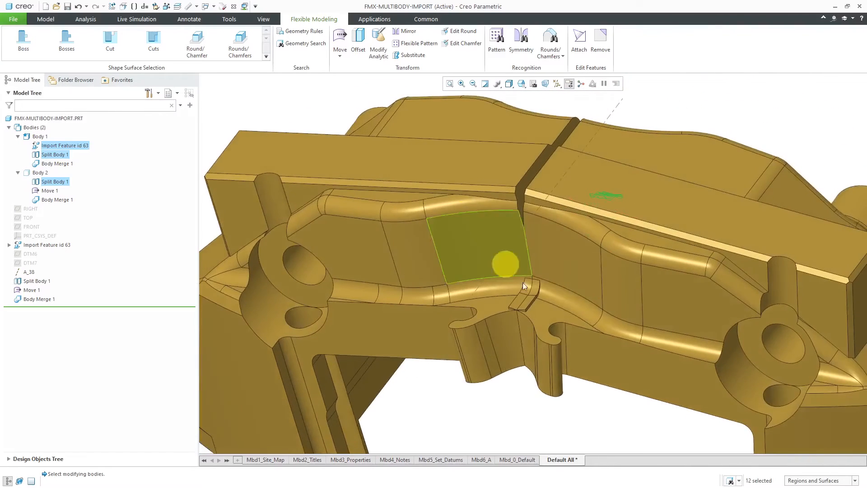
scroll(532, 303, up, 6)
middle_drag(533, 299, 517, 262)
ctrl+click(517, 259)
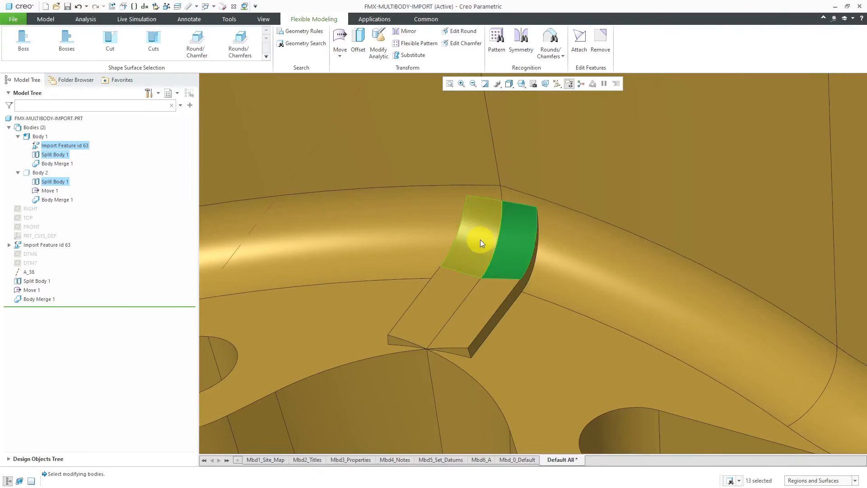
ctrl+click(480, 239)
ctrl+click(458, 282)
ctrl+click(479, 299)
ctrl+click(493, 320)
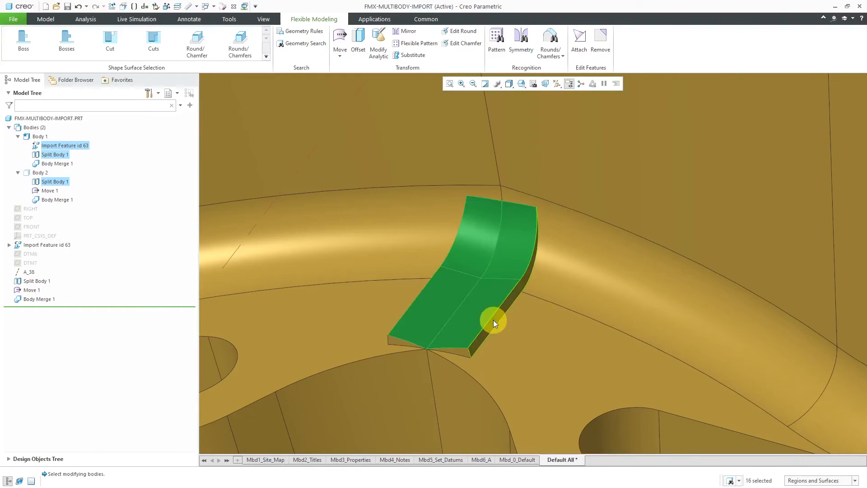
ctrl+click(404, 342)
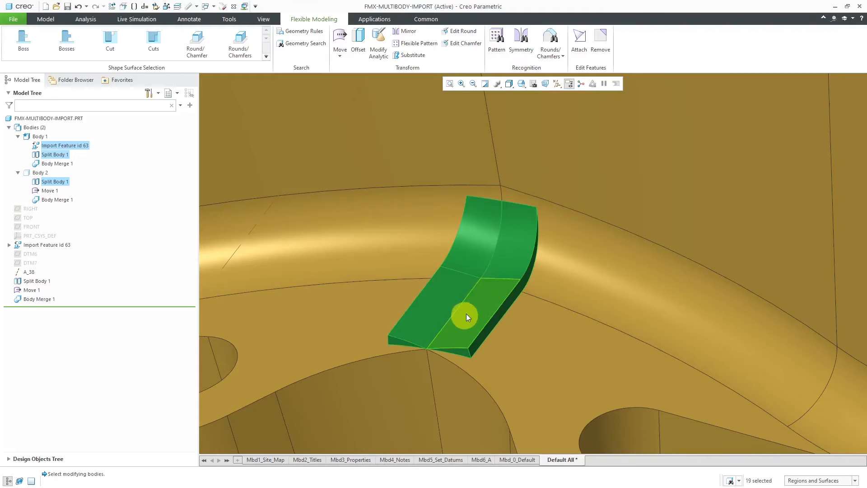
middle_drag(466, 314, 522, 285)
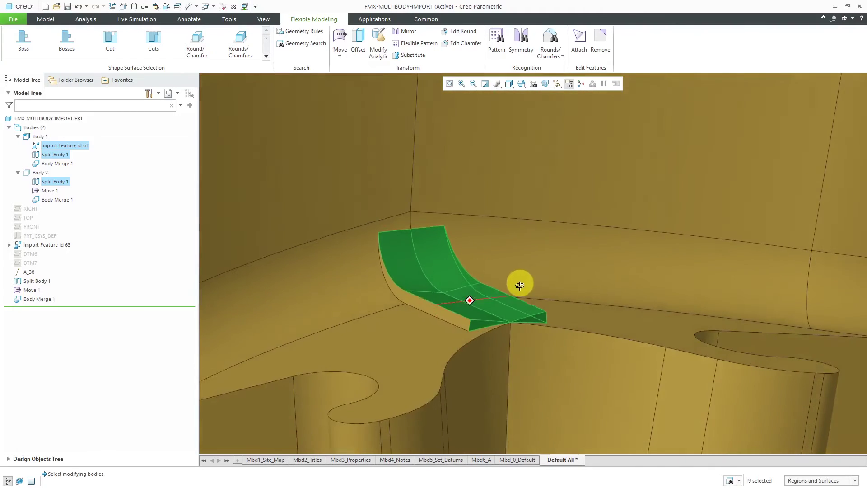
ctrl+click(463, 328)
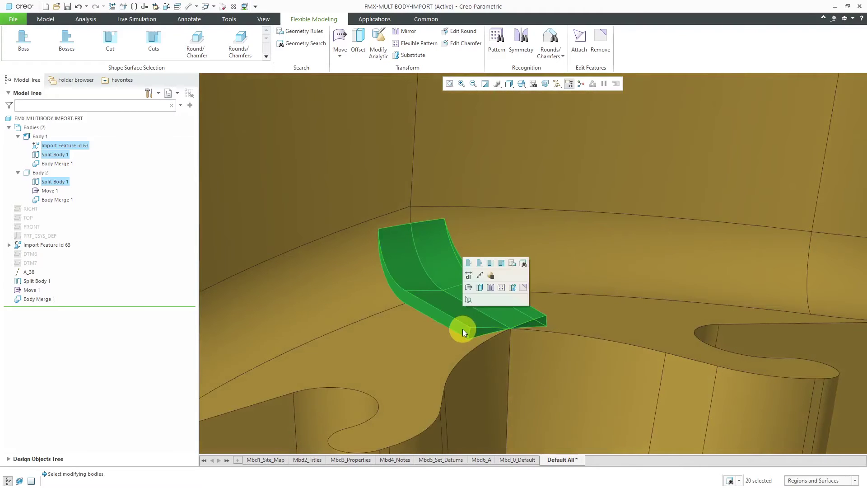
Remove the selected rib faces (Remove 1) and inspect the result.
click(522, 289)
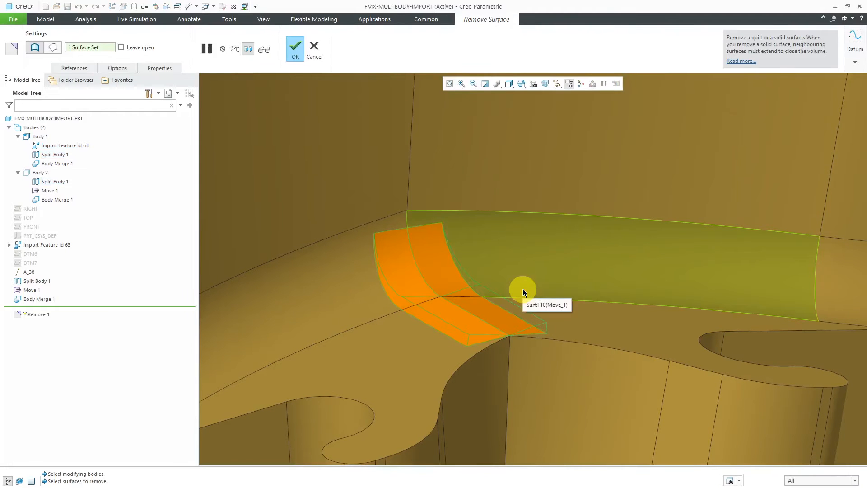
scroll(522, 291, up, 3)
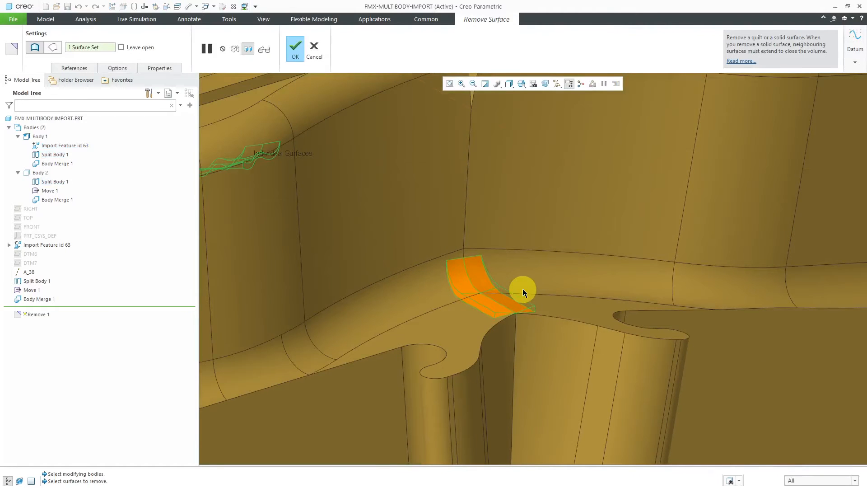
middle_click(522, 288)
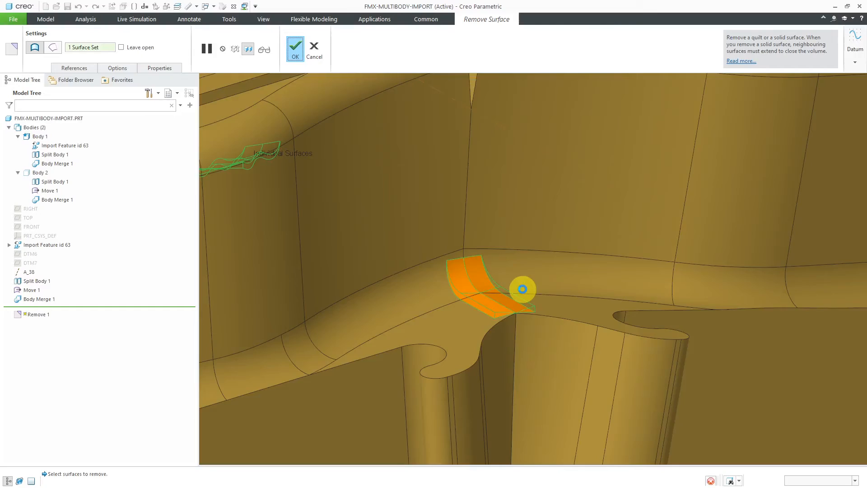
scroll(522, 289, up, 5)
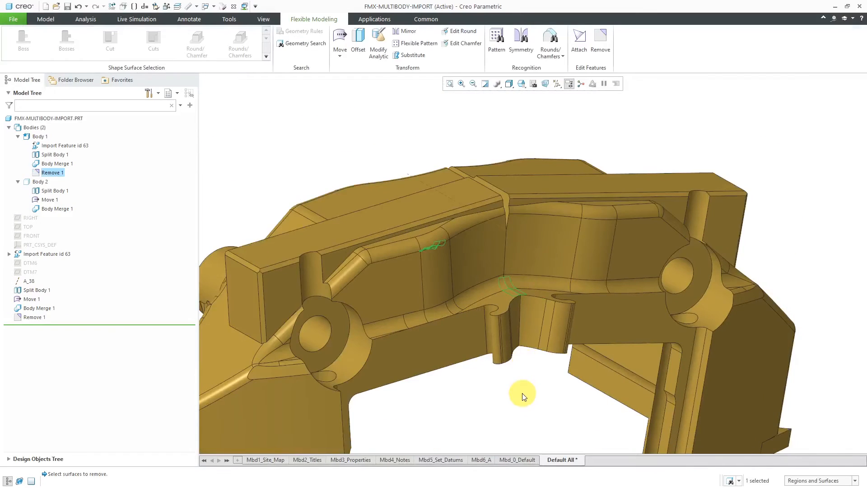
middle_drag(537, 380, 515, 369)
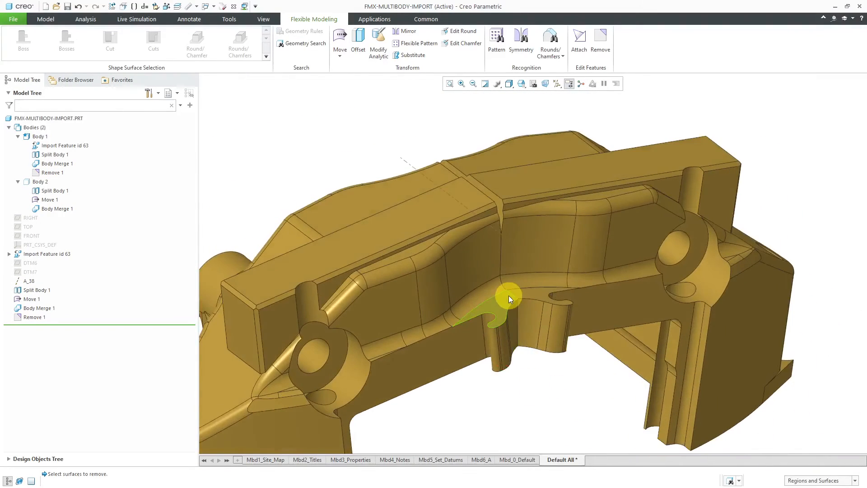
middle_drag(509, 295, 610, 301)
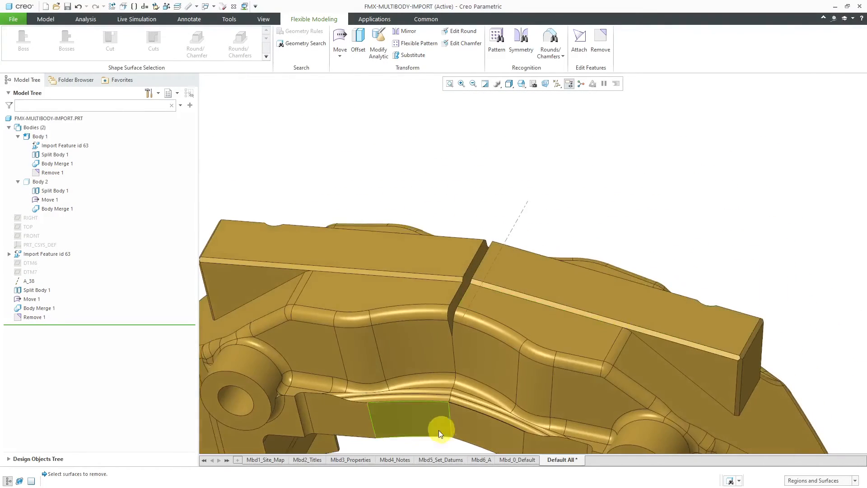
scroll(445, 399, down, 5)
scroll(445, 394, up, 4)
mouse_move(478, 337)
middle_down()
mouse_move(502, 319)
mouse_move(492, 334)
middle_up()
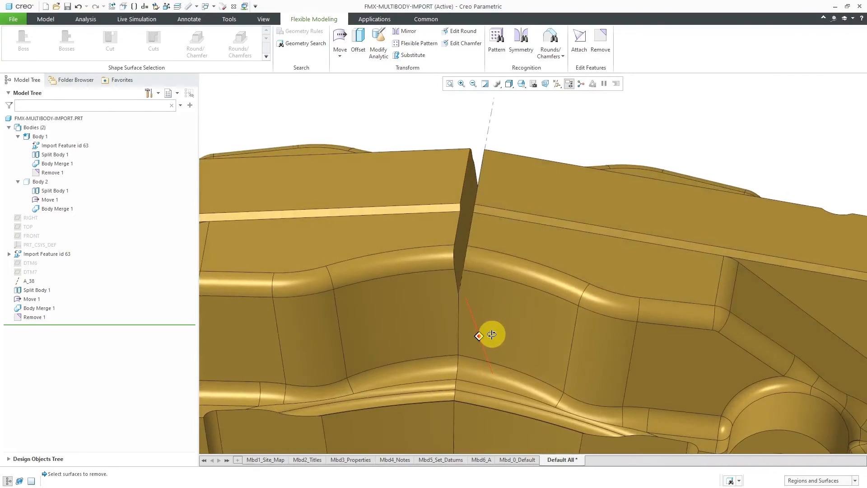
Turn off Axis Display in the datum display filters.
click(558, 84)
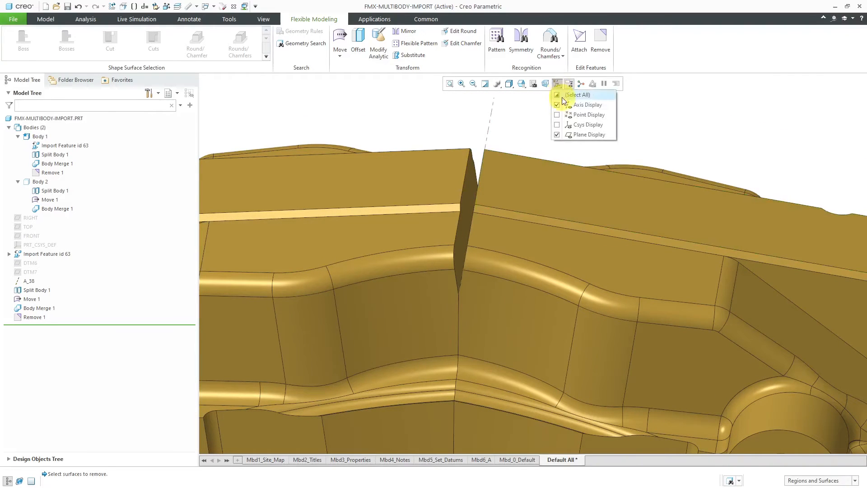
click(573, 108)
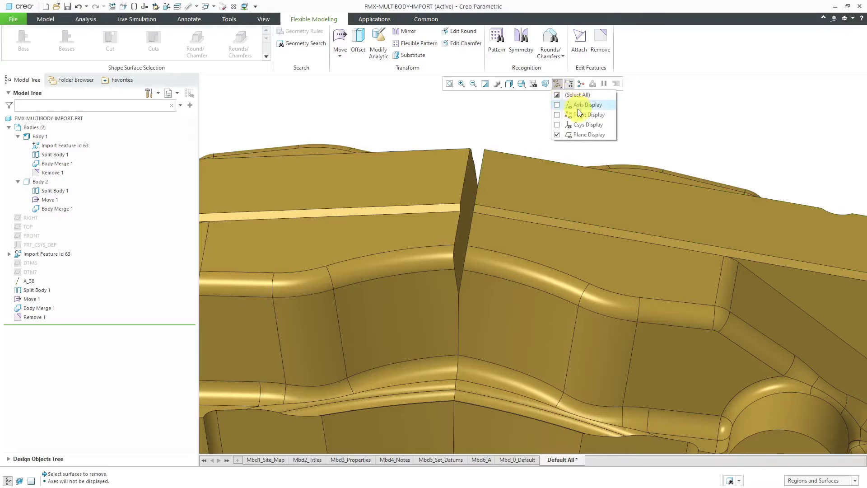
click(508, 126)
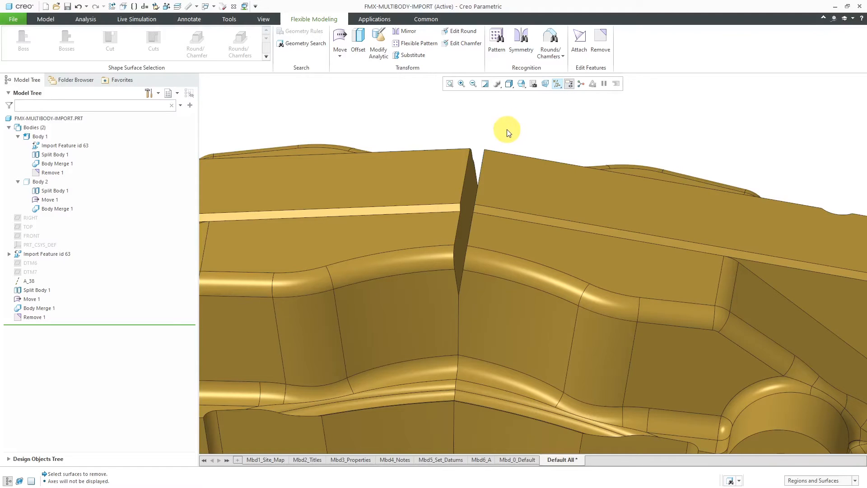
Remove the narrow seam faces at the split (Remove 2) so the top runs continuously.
click(472, 188)
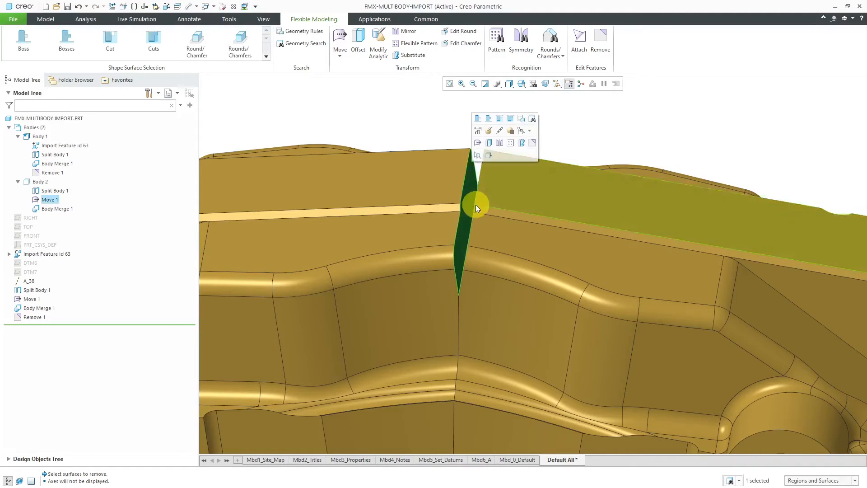
middle_drag(475, 205, 492, 204)
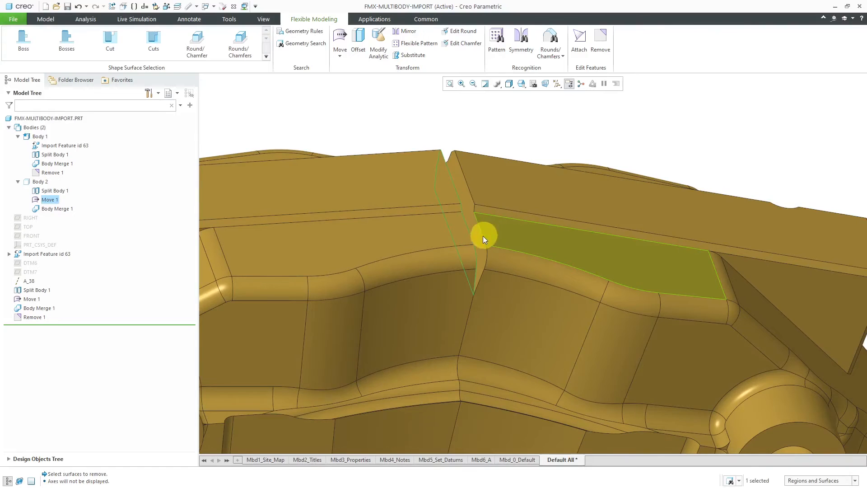
ctrl+click(480, 243)
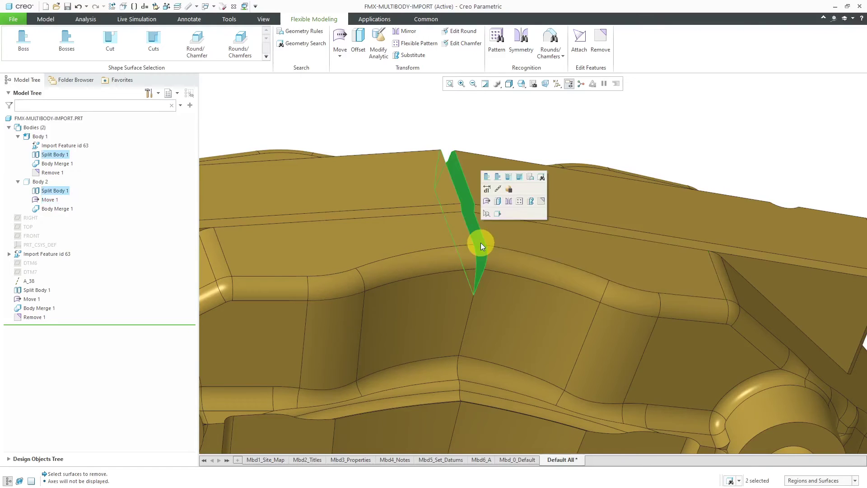
click(531, 201)
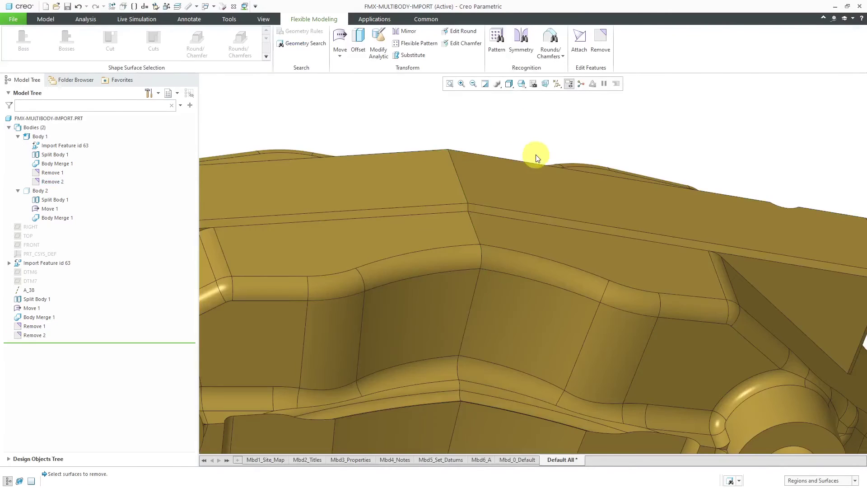
middle_drag(537, 156, 515, 148)
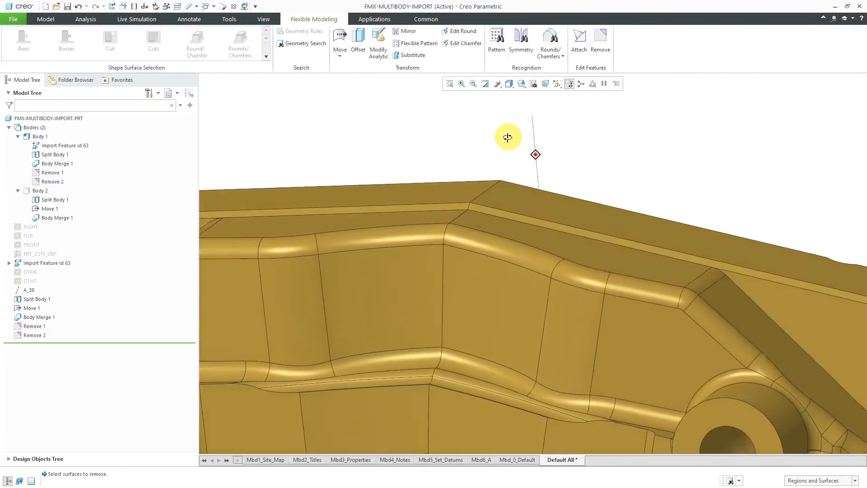
scroll(514, 148, down, 5)
scroll(535, 176, up, 4)
scroll(530, 178, down, 4)
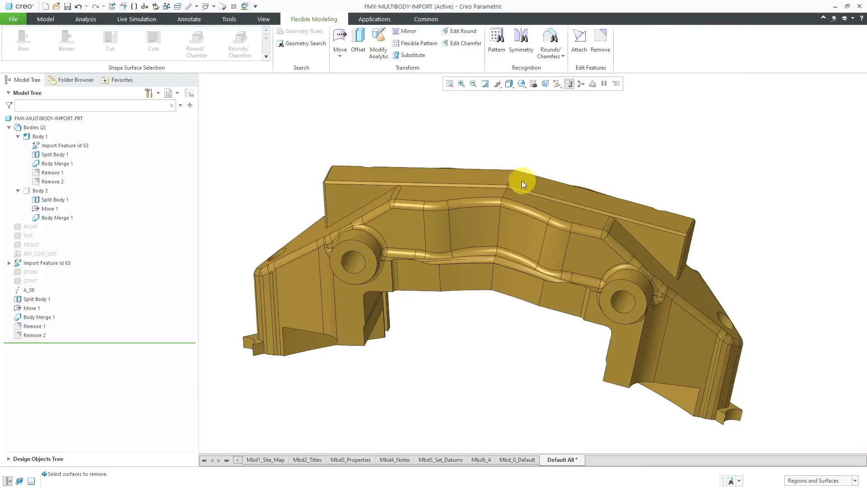
mouse_move(522, 181)
middle_down()
mouse_move(477, 167)
mouse_move(504, 157)
mouse_move(589, 160)
mouse_move(570, 171)
mouse_move(578, 169)
middle_up()
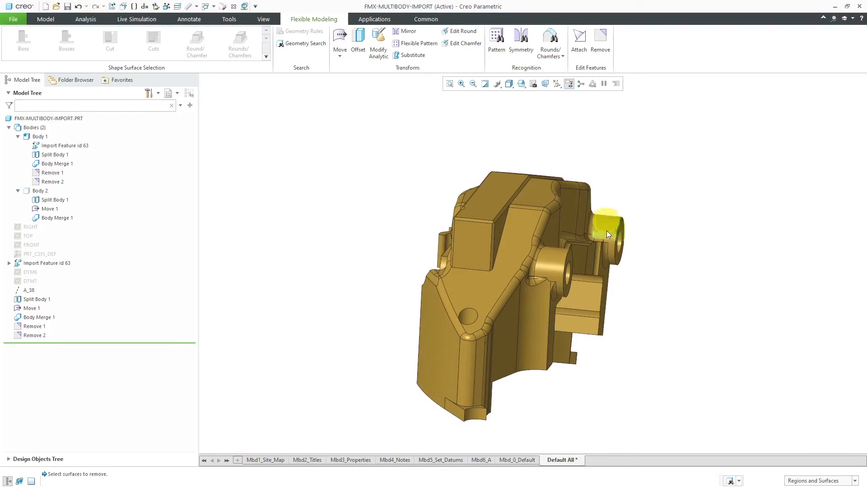
scroll(582, 289, down, 1)
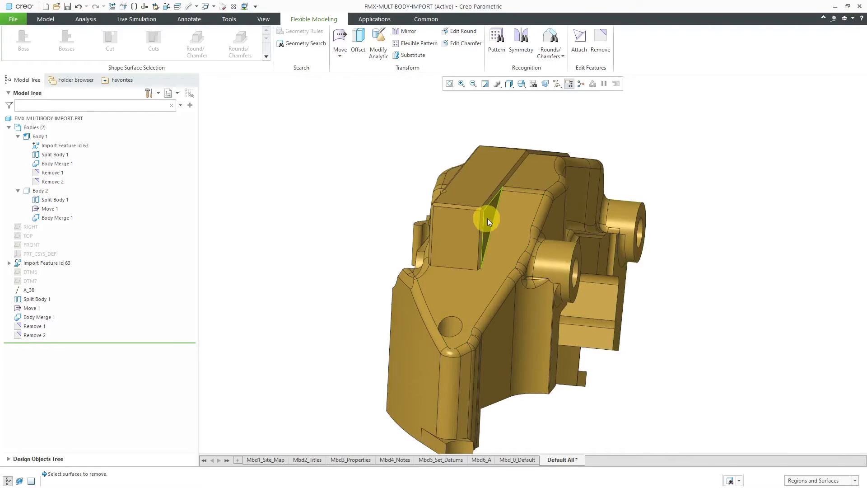
click(488, 217)
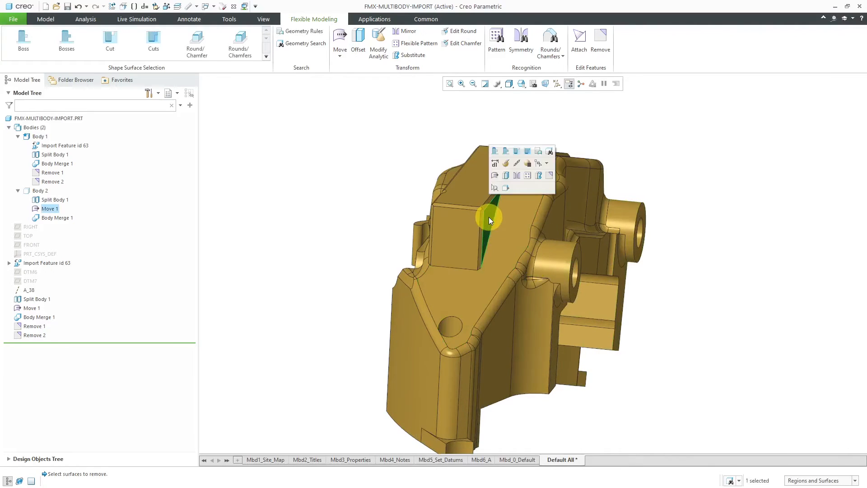
Start a datum plane on the triangular face of the moved half.
click(387, 140)
click(46, 19)
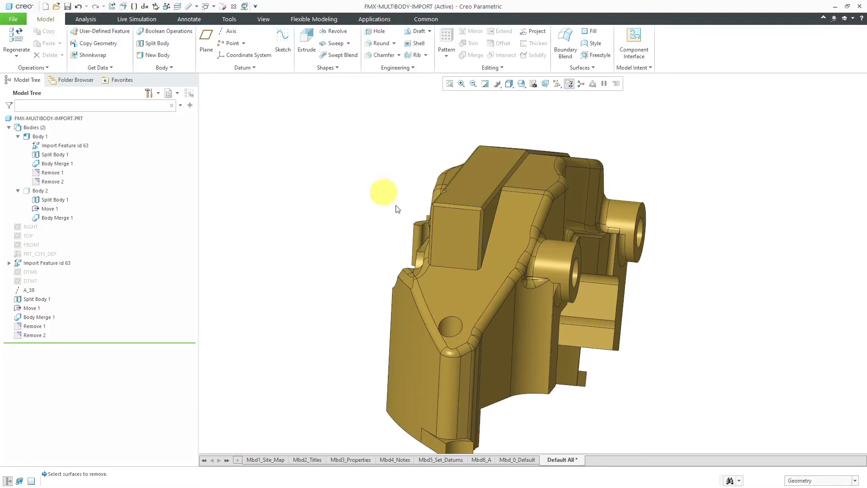
click(486, 217)
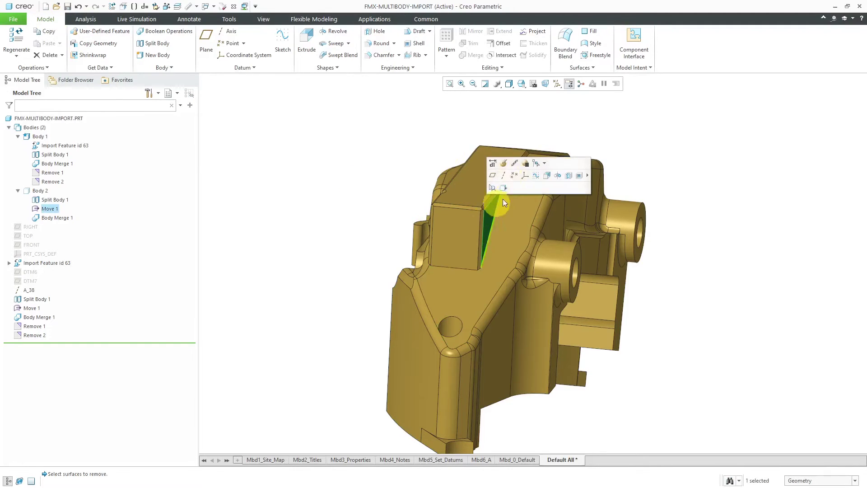
click(495, 178)
middle_drag(505, 189, 562, 261)
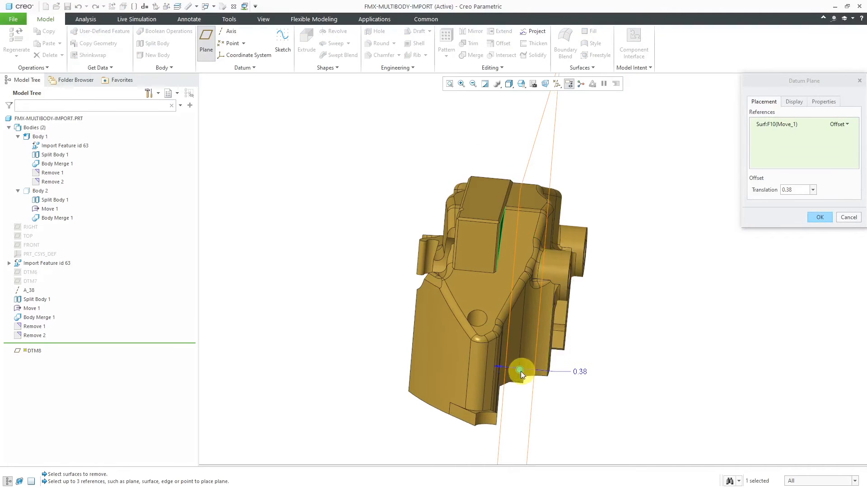
Set the plane's translation offset to 0.50 and complete DTM8.
drag(521, 371, 474, 355)
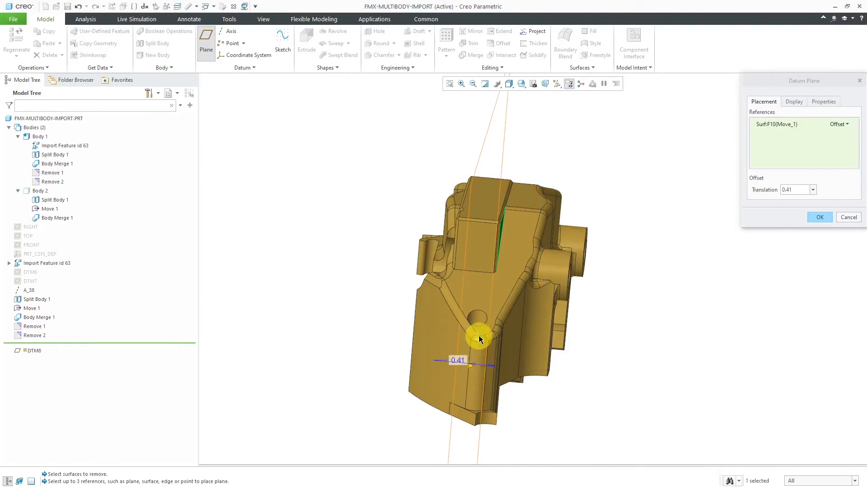
middle_drag(474, 346, 480, 330)
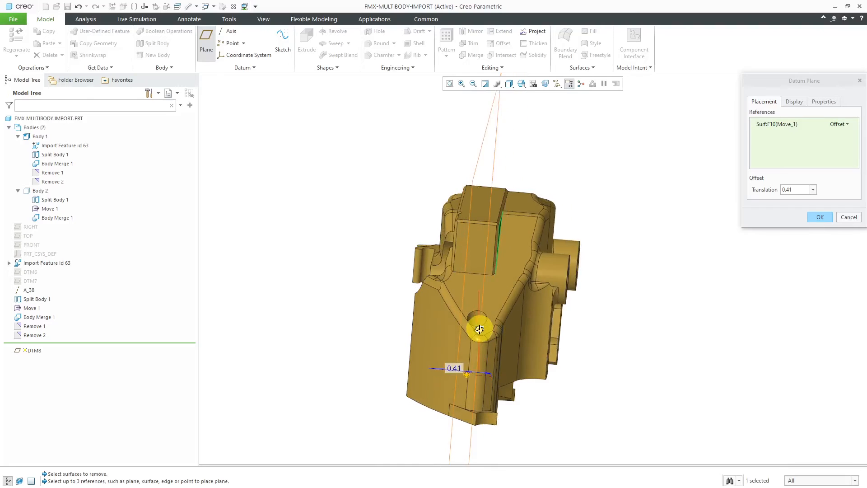
drag(463, 372, 460, 374)
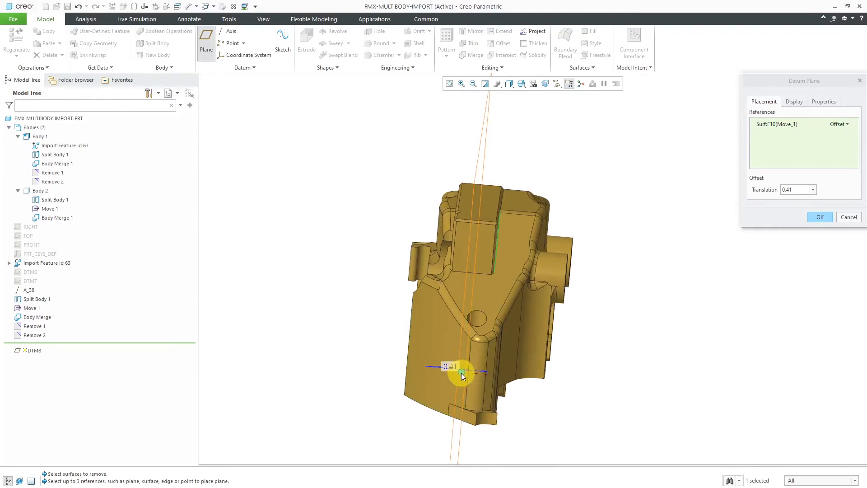
double_click(448, 366)
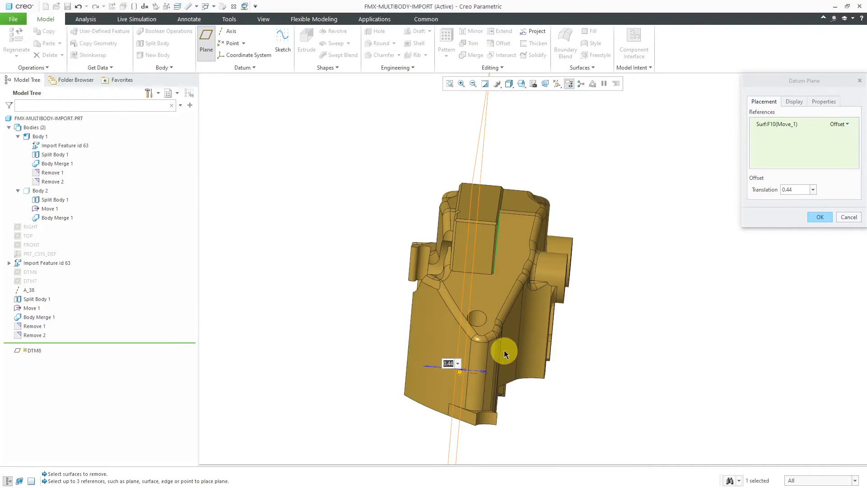
text(5)
key(Return)
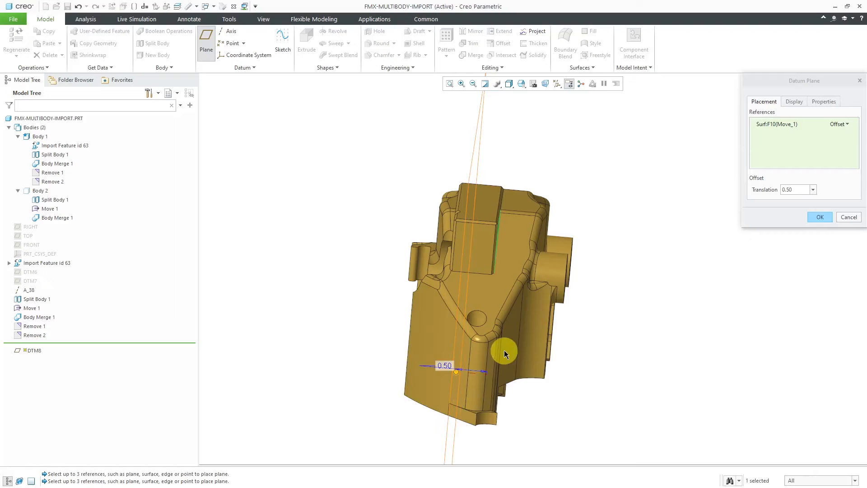
click(818, 218)
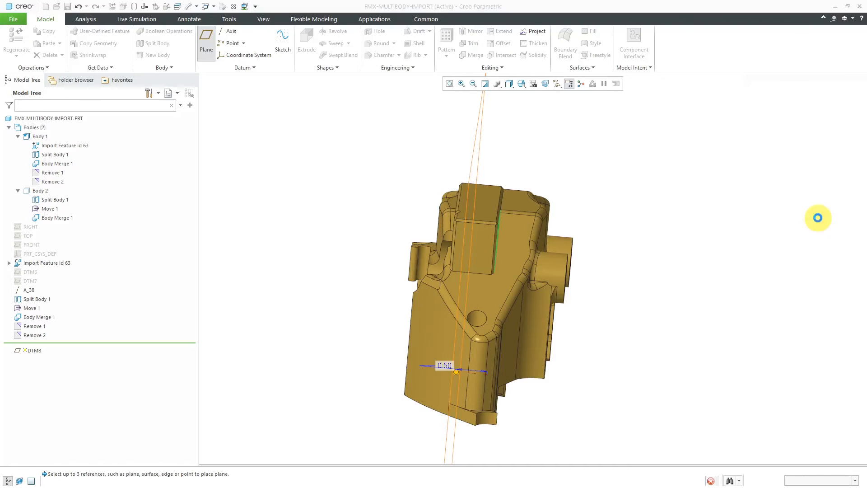
middle_drag(670, 196, 651, 193)
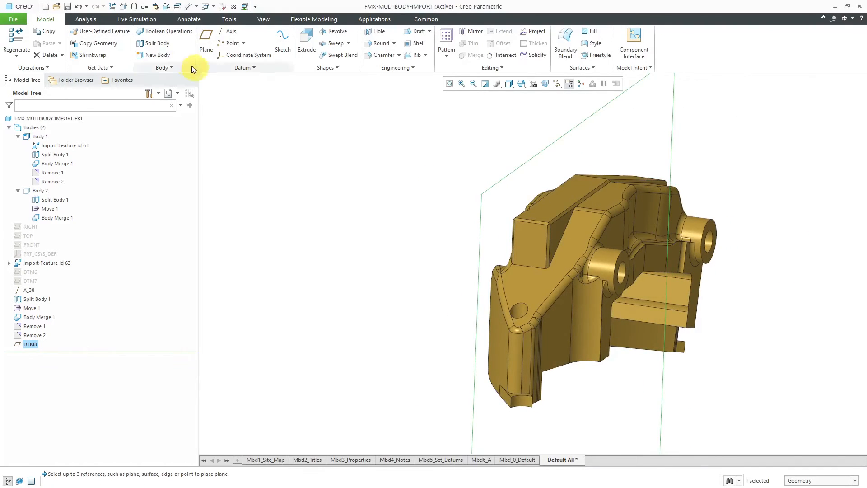
Split Body 1 at plane DTM8, creating Body 3 (Split Body 2).
click(156, 42)
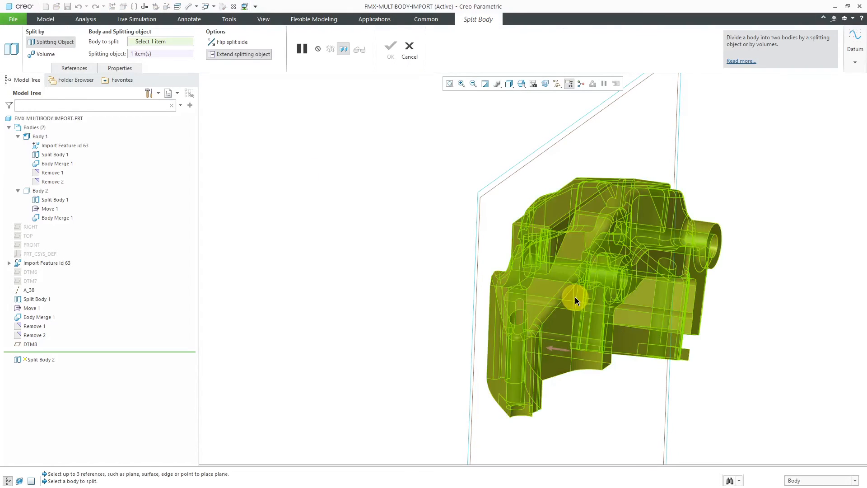
click(575, 297)
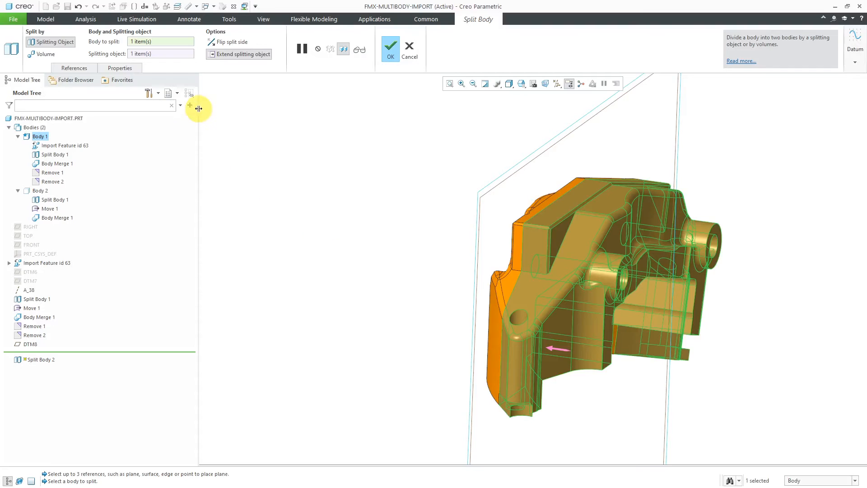
scroll(387, 231, down, 2)
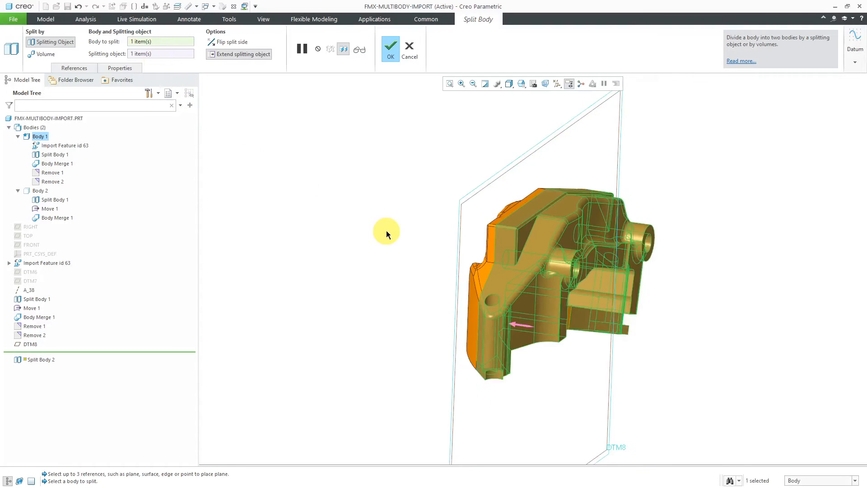
scroll(446, 267, down, 2)
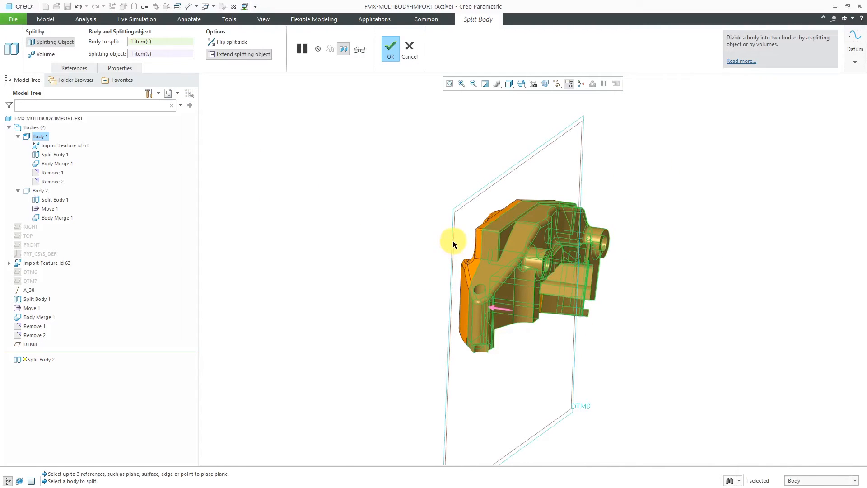
middle_click(365, 206)
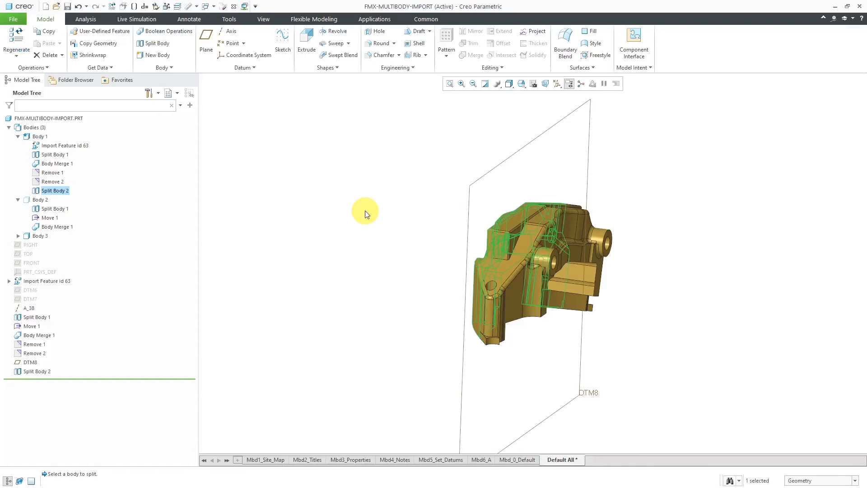
Move Body 3 along DTM8's normal by 2.00, opening a gap between the halves (Move 2).
click(39, 236)
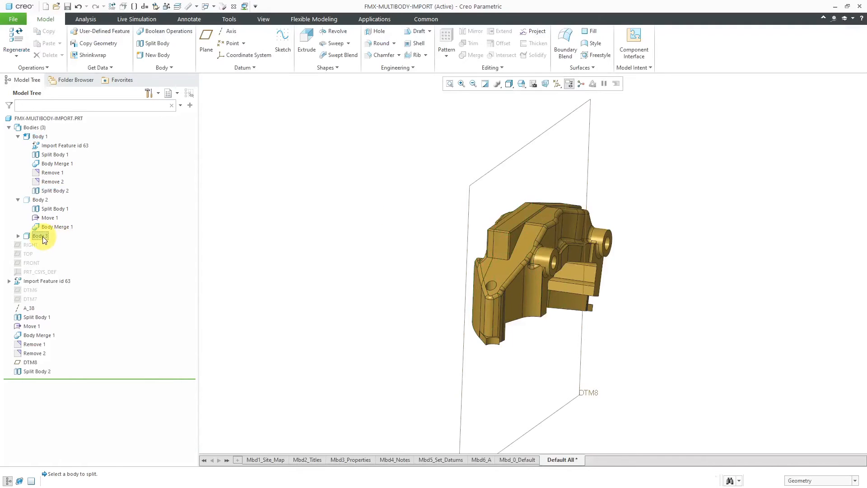
click(314, 19)
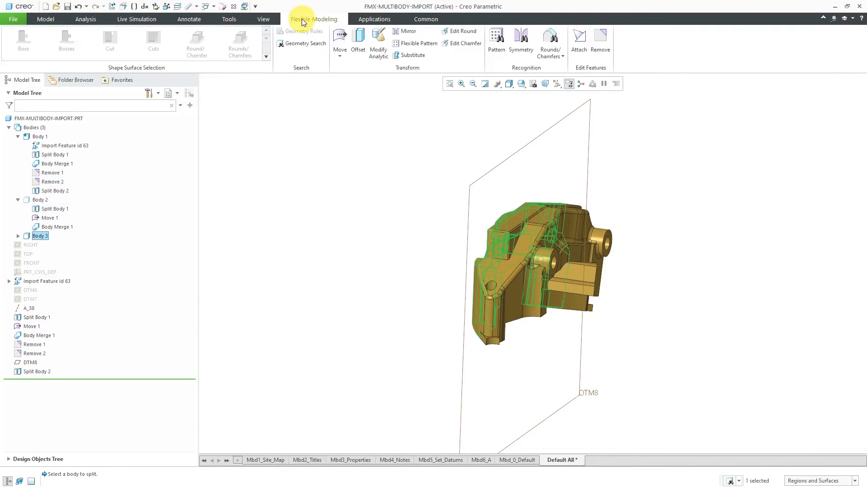
click(341, 39)
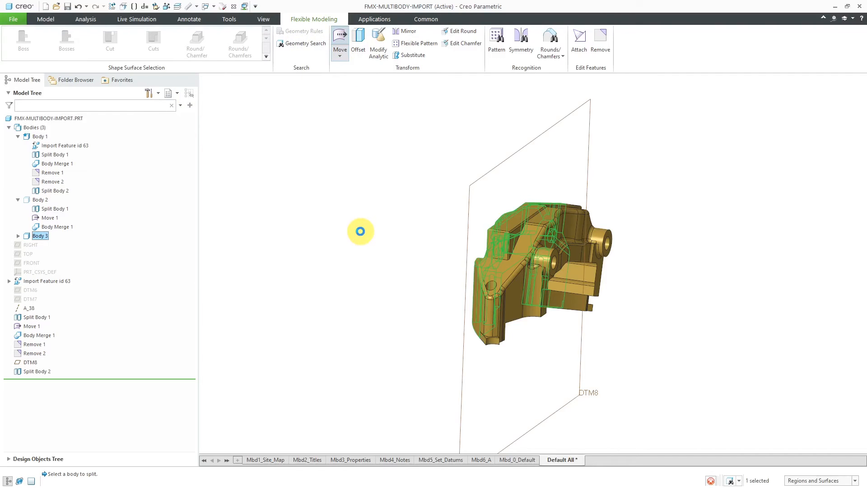
click(584, 400)
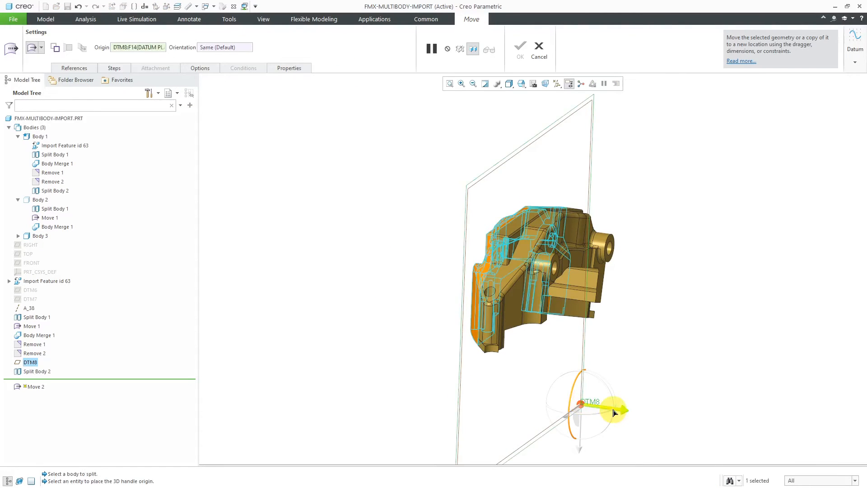
drag(615, 412, 562, 401)
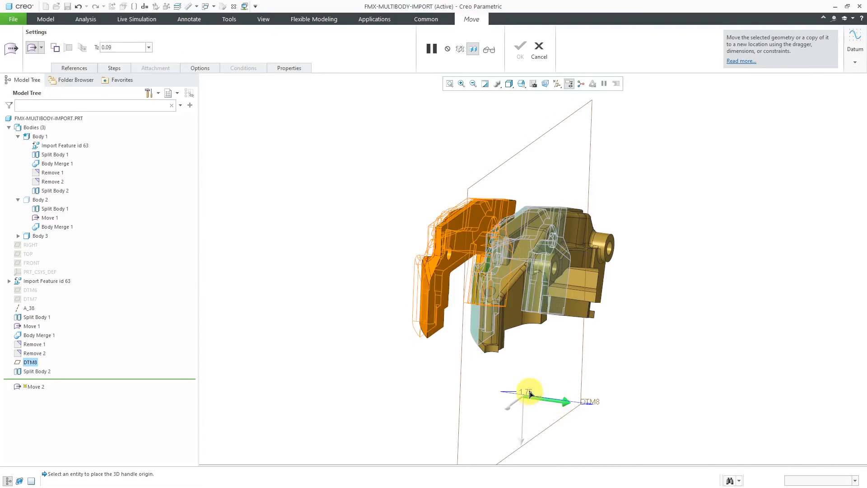
drag(529, 393, 524, 392)
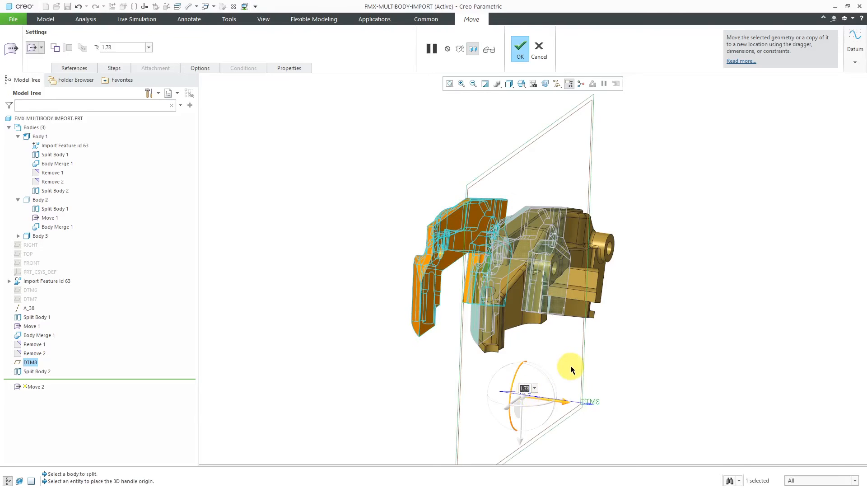
text(2)
key(Return)
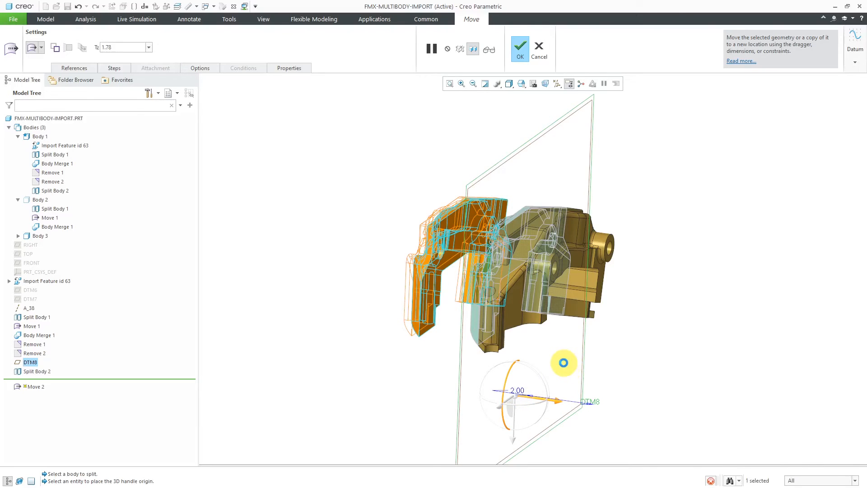
middle_click(565, 366)
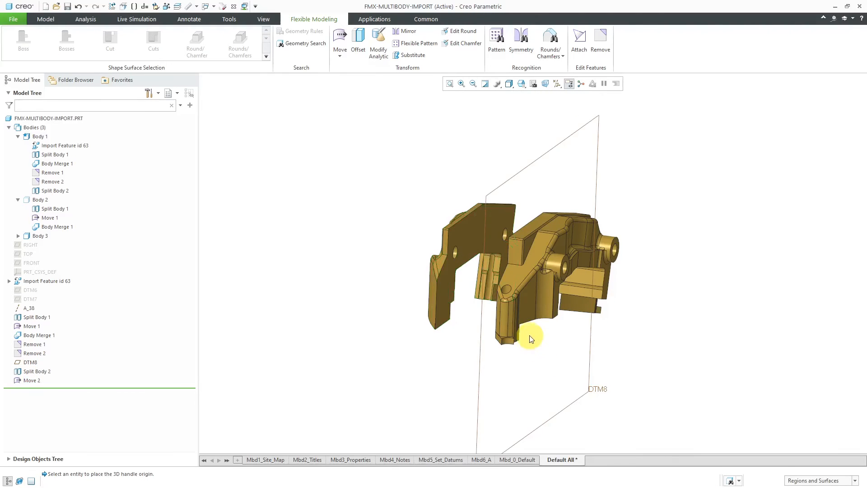
Turn off Plane Display so only the two separated halves show.
mouse_move(564, 362)
middle_down()
mouse_move(570, 325)
mouse_move(535, 335)
middle_up()
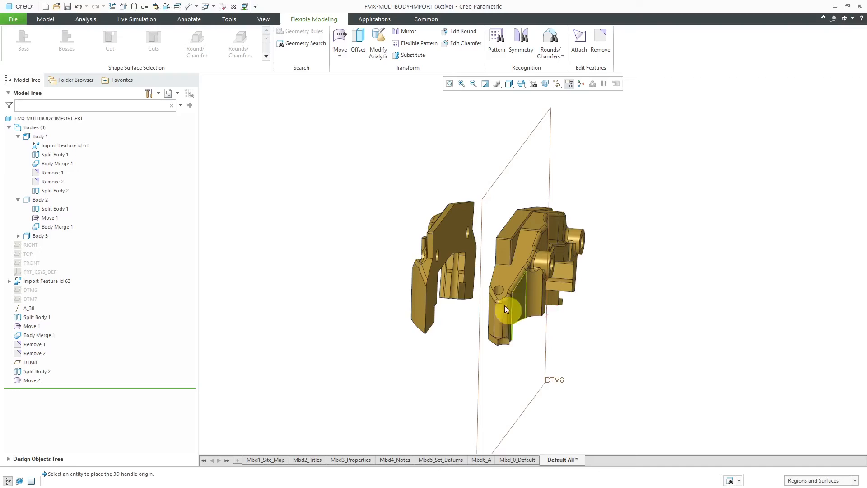
scroll(505, 306, up, 3)
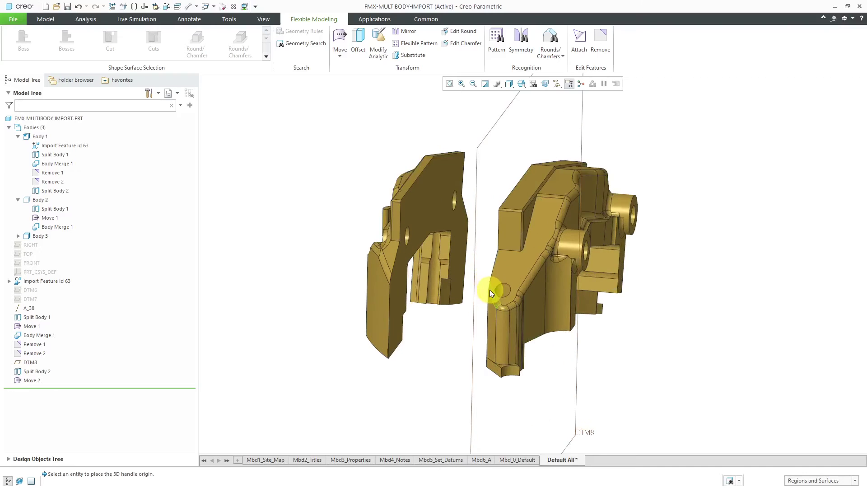
click(561, 83)
click(596, 135)
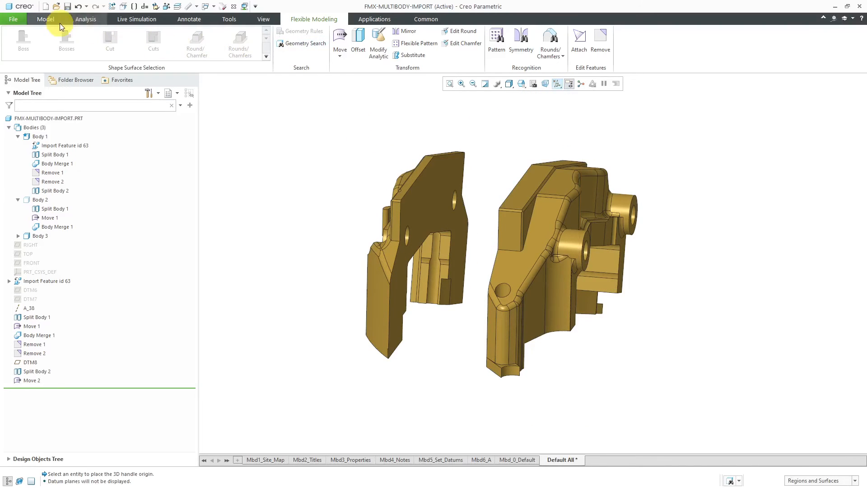
Boolean-merge the right half (to modify) with the left half, creating Body Merge 2.
click(46, 21)
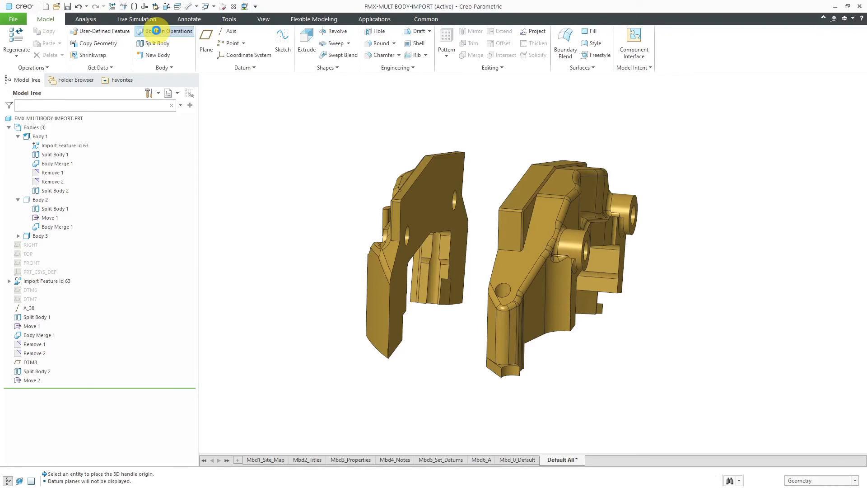
click(156, 32)
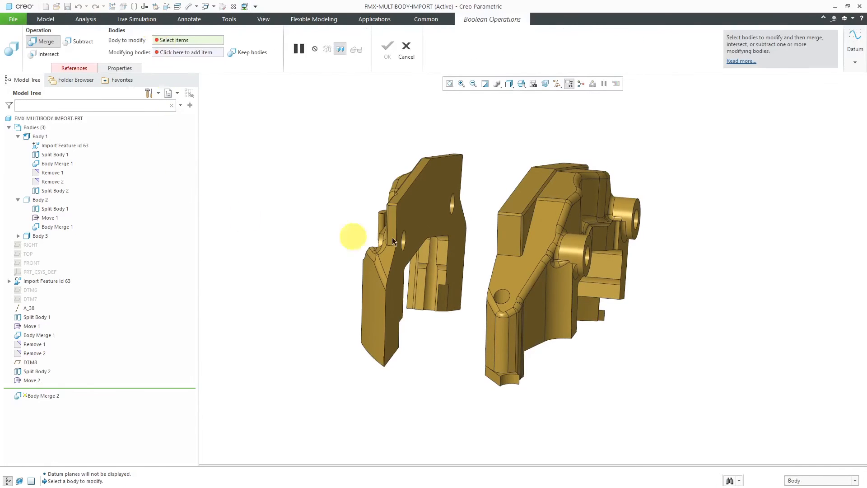
click(559, 226)
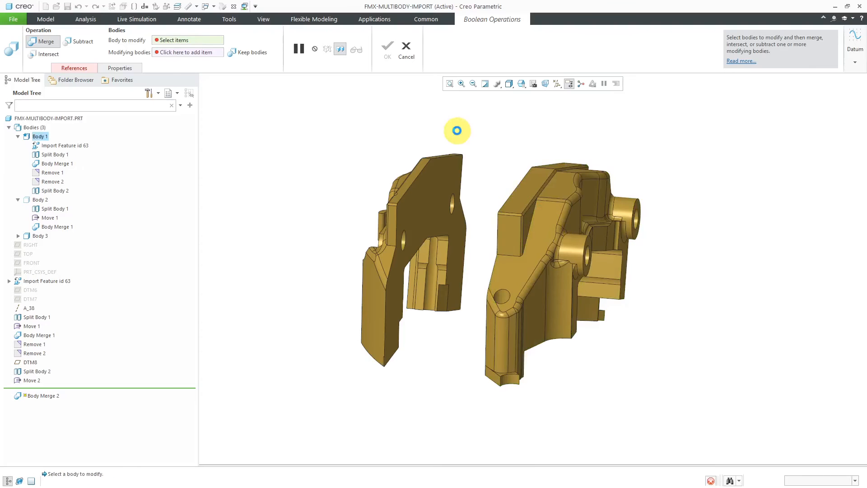
click(440, 198)
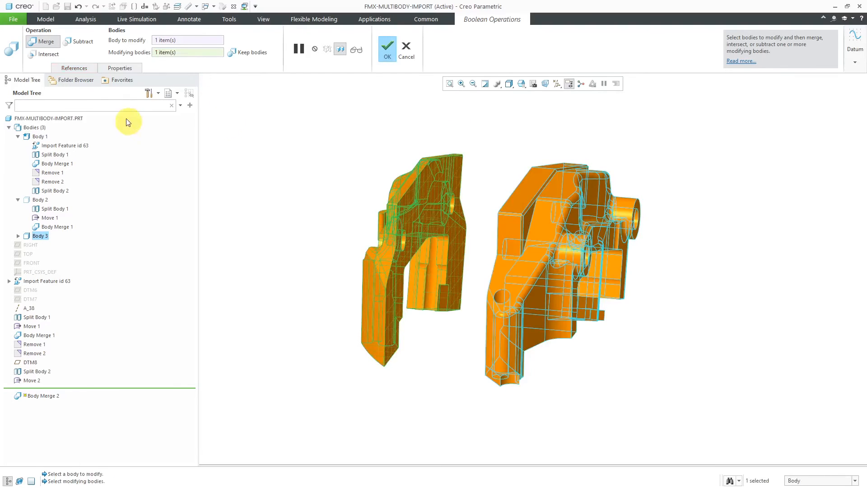
middle_click(265, 155)
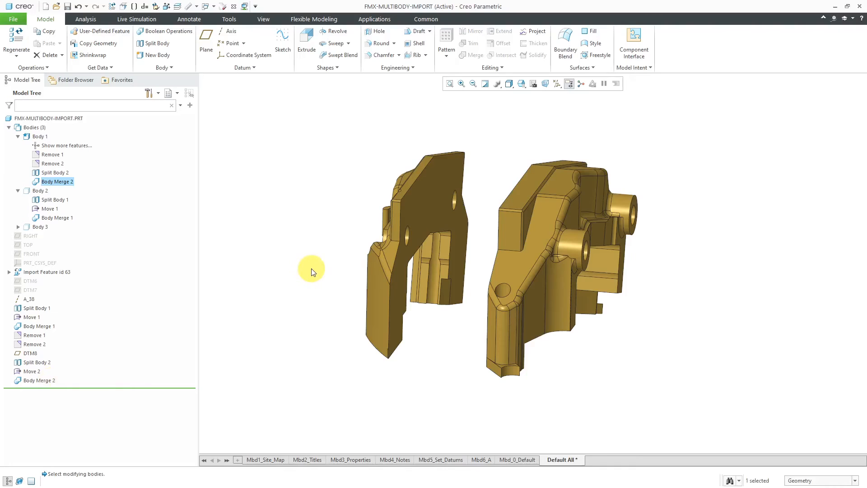
mouse_move(451, 262)
middle_down()
mouse_move(504, 248)
mouse_move(461, 252)
mouse_move(498, 252)
mouse_move(471, 244)
mouse_move(468, 259)
middle_up()
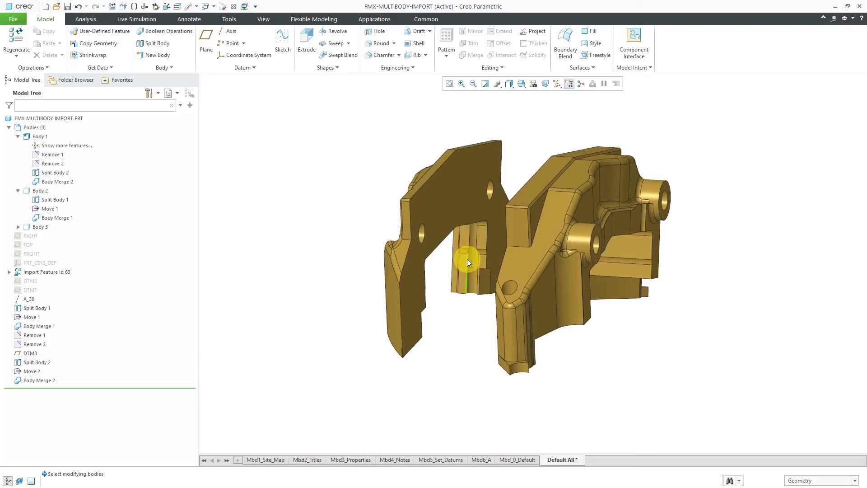
Start Blend 1 and begin sketching its first section on the left half's cut face.
click(336, 67)
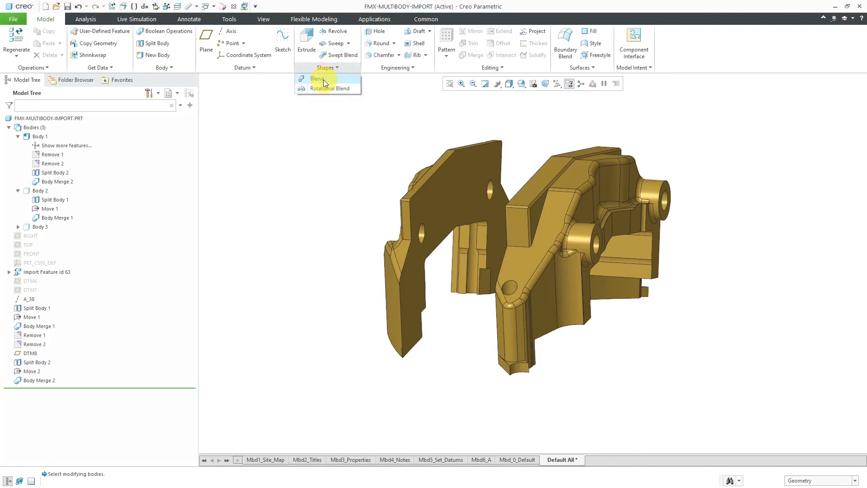
click(323, 79)
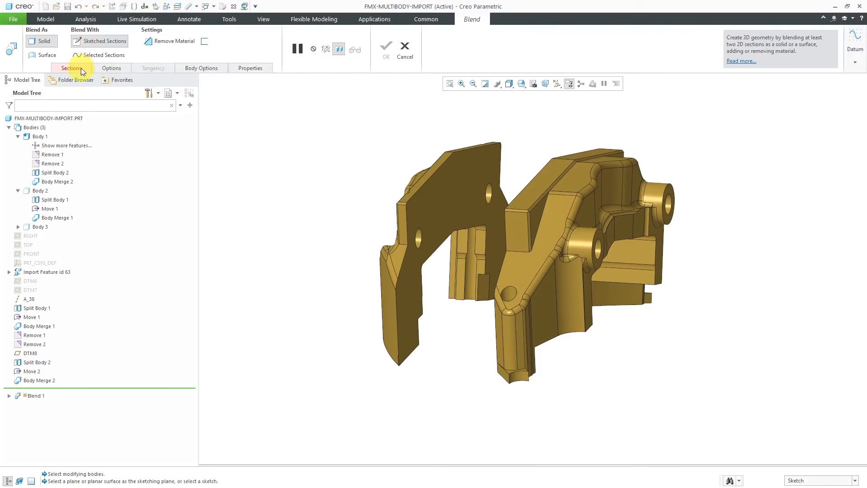
click(81, 68)
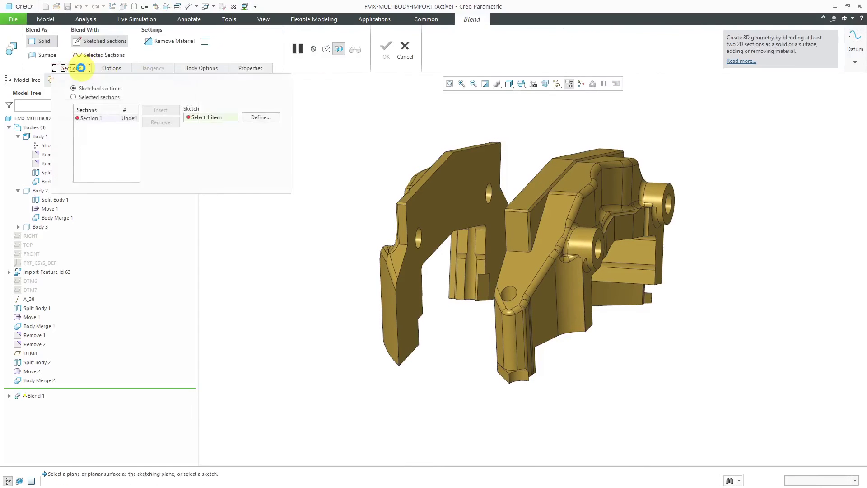
click(267, 116)
click(474, 180)
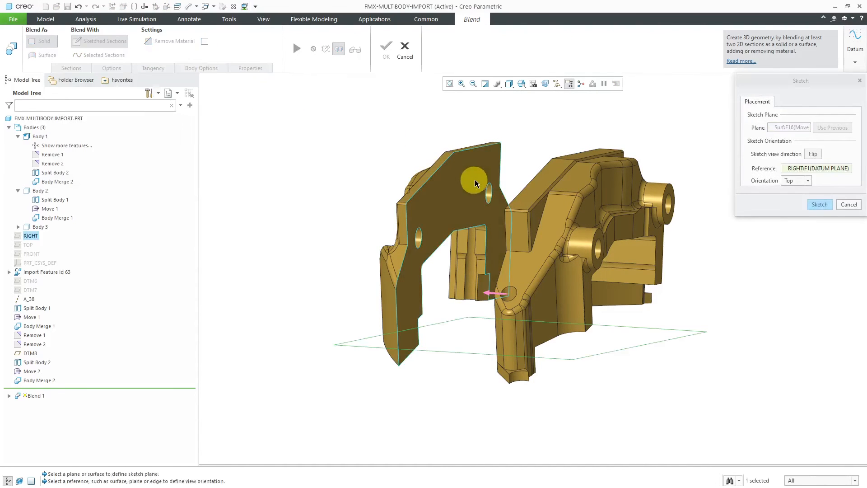
click(820, 204)
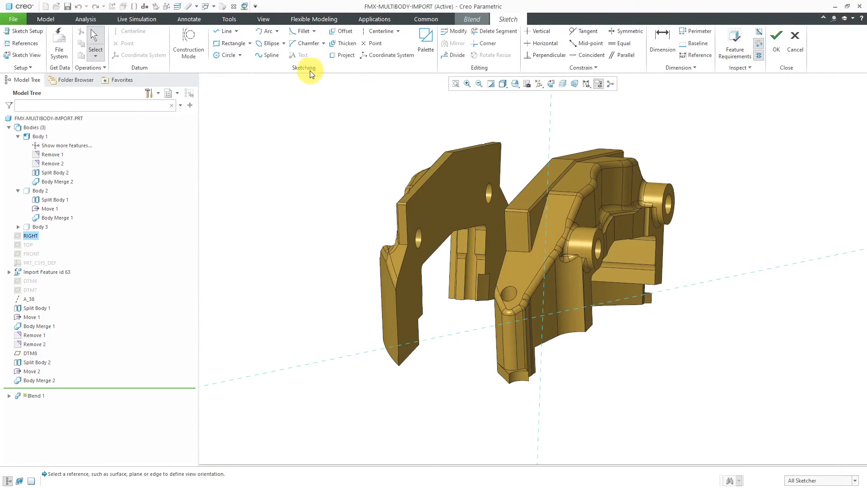
Project the outer edge loop of the left half's cut face into the section sketch.
click(342, 56)
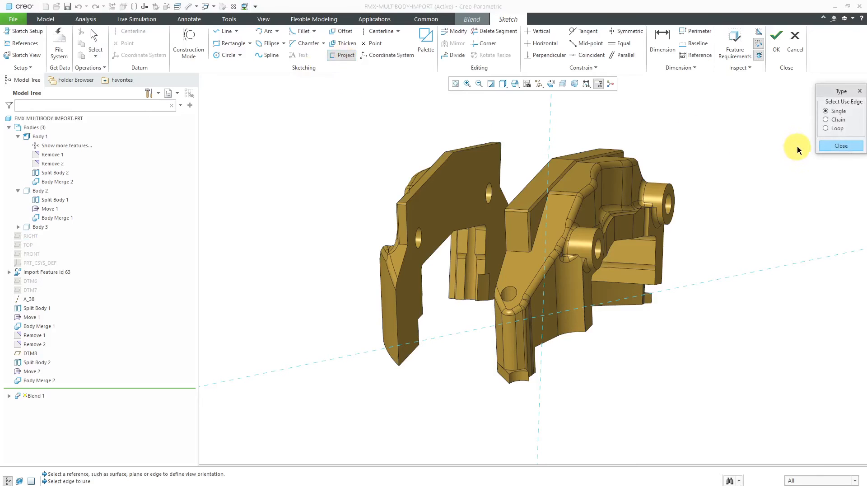
click(826, 129)
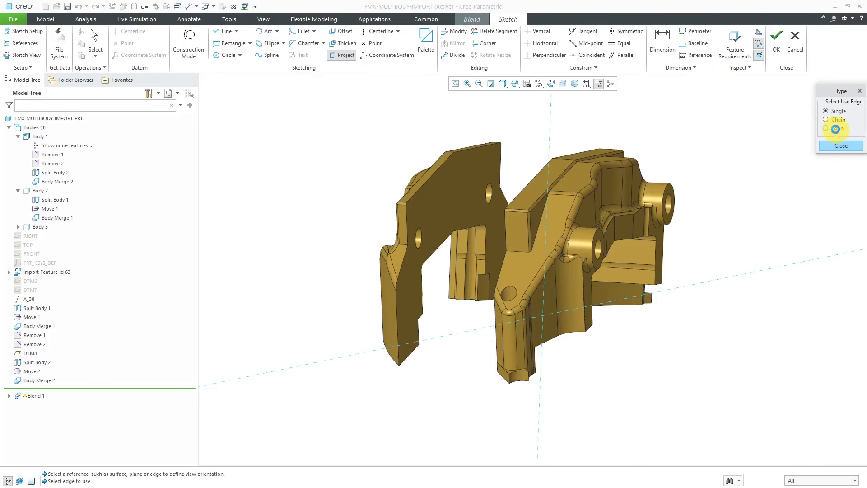
click(461, 179)
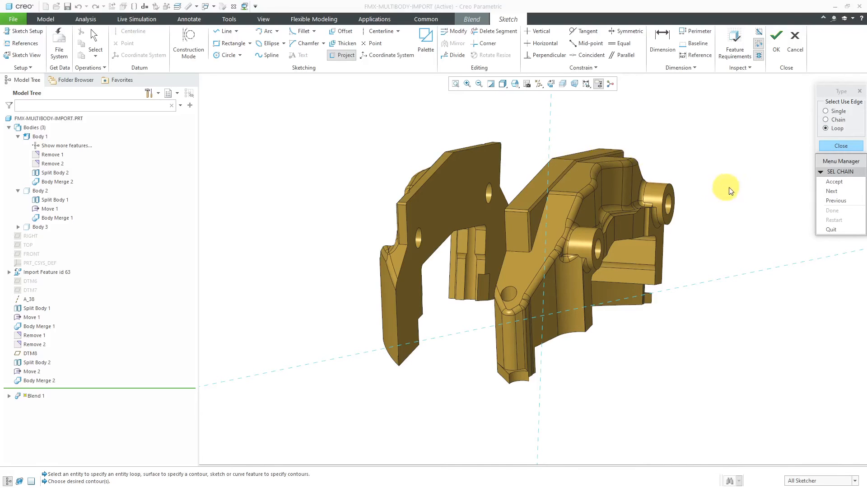
click(837, 192)
click(838, 201)
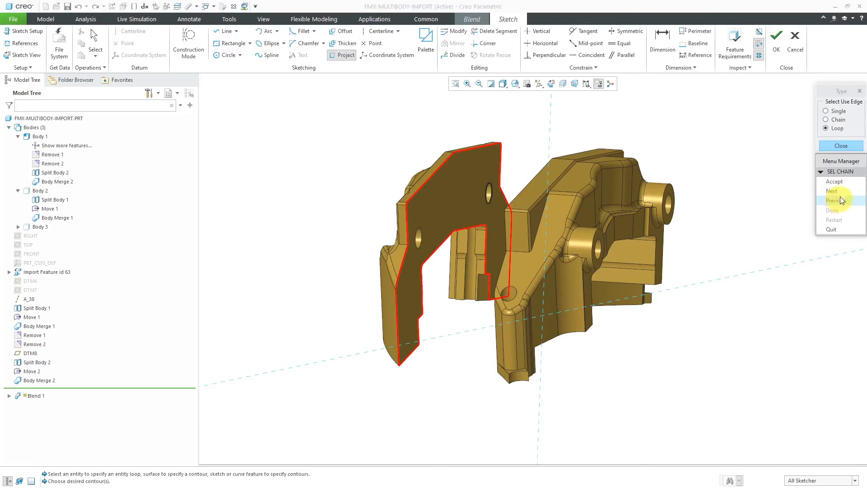
click(844, 182)
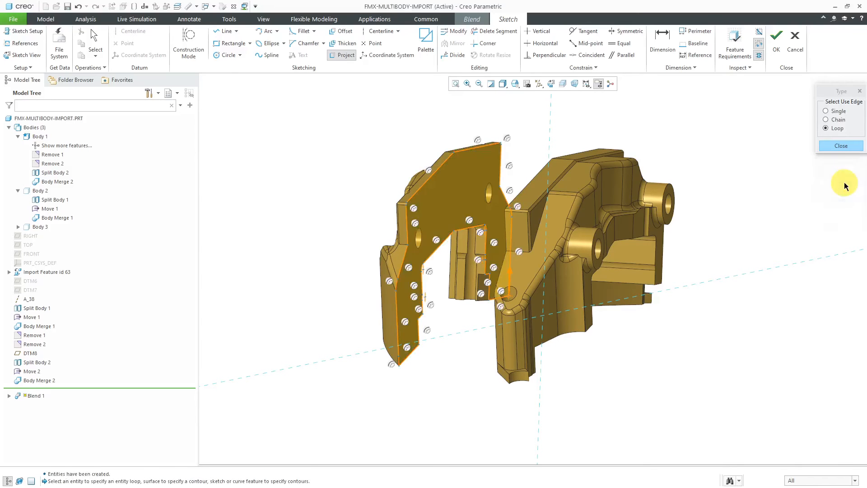
scroll(495, 249, up, 4)
middle_drag(496, 250, 494, 248)
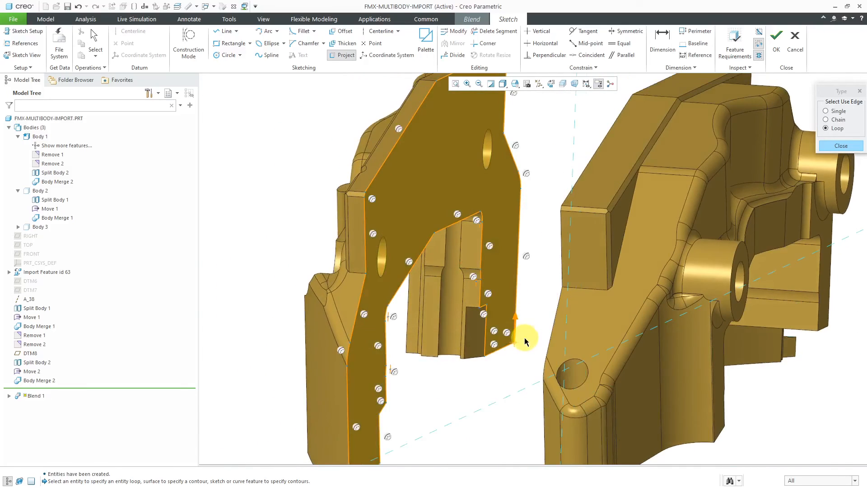
scroll(522, 339, up, 3)
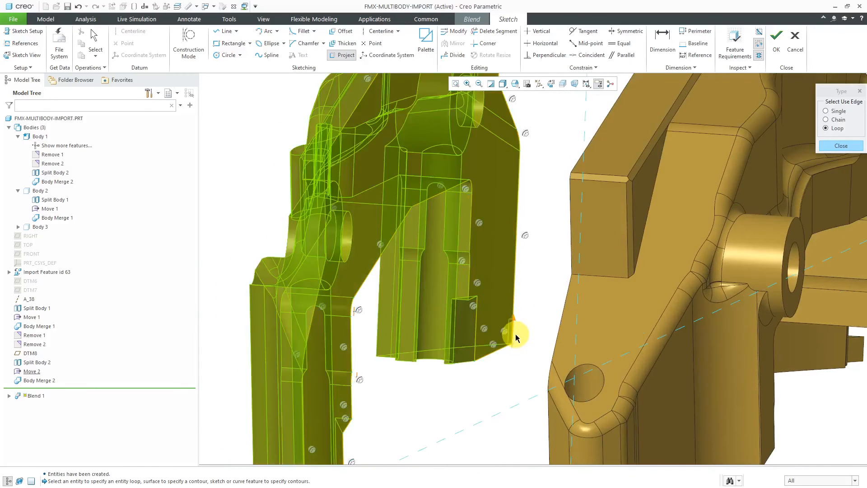
click(515, 339)
scroll(513, 325, down, 3)
scroll(512, 311, down, 2)
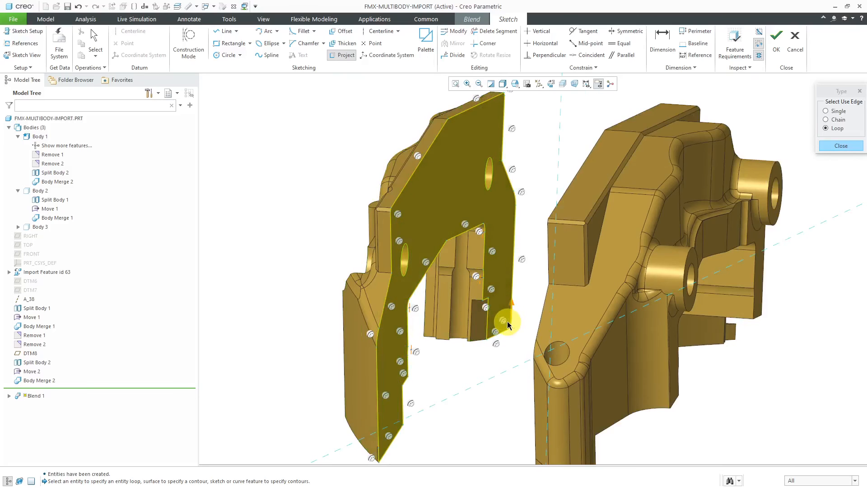
click(508, 321)
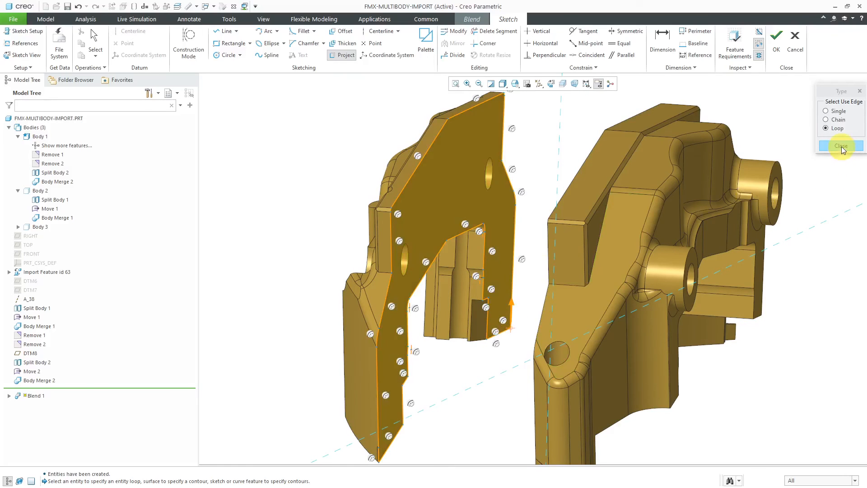
click(842, 149)
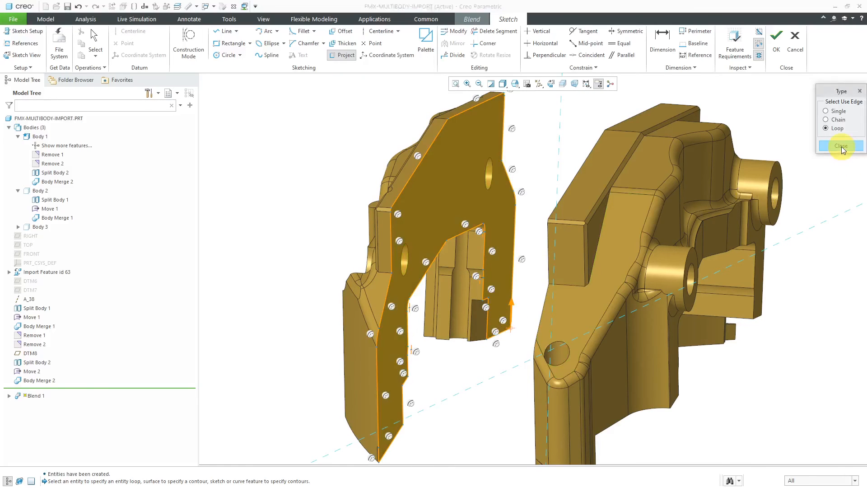
Finish the first section and set the second section's plane on the right half's cut face.
click(777, 42)
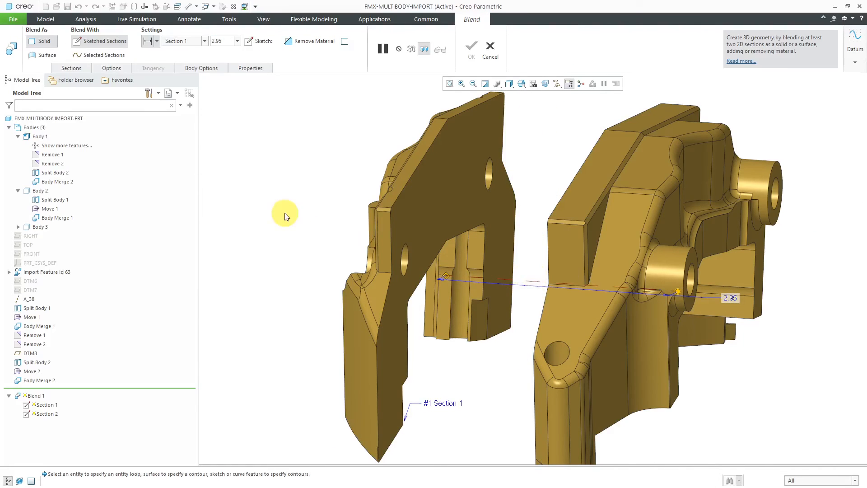
click(70, 67)
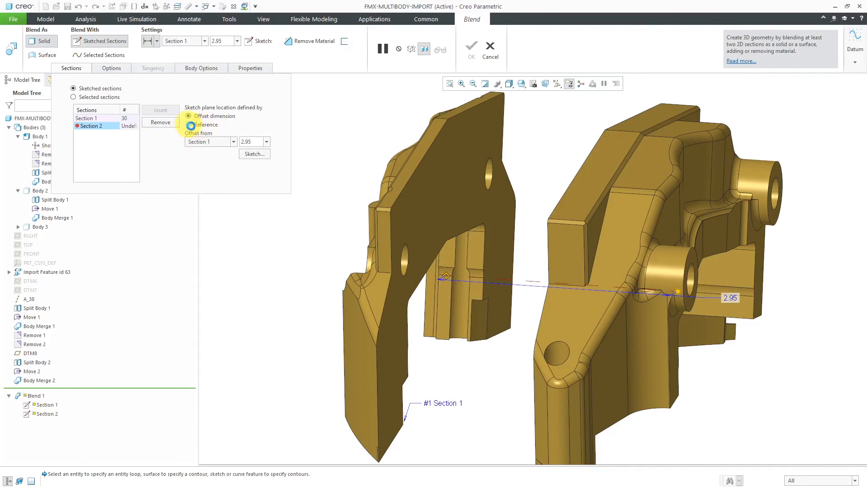
click(191, 125)
middle_drag(496, 236, 529, 229)
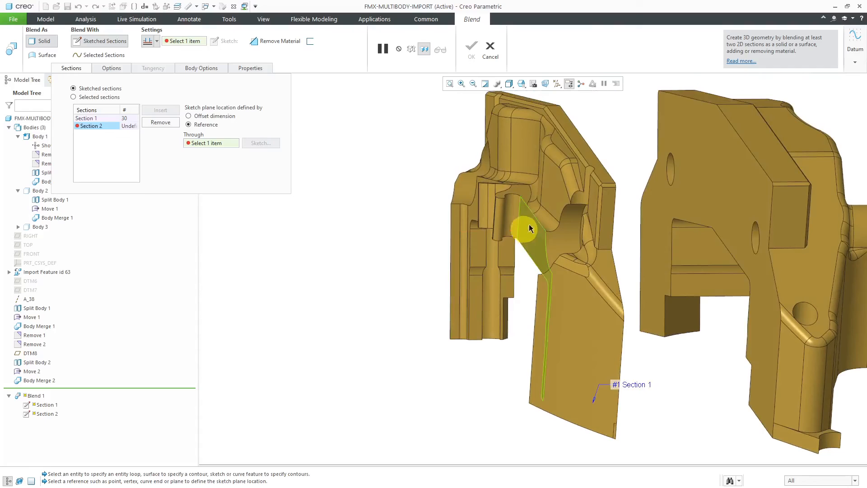
click(712, 188)
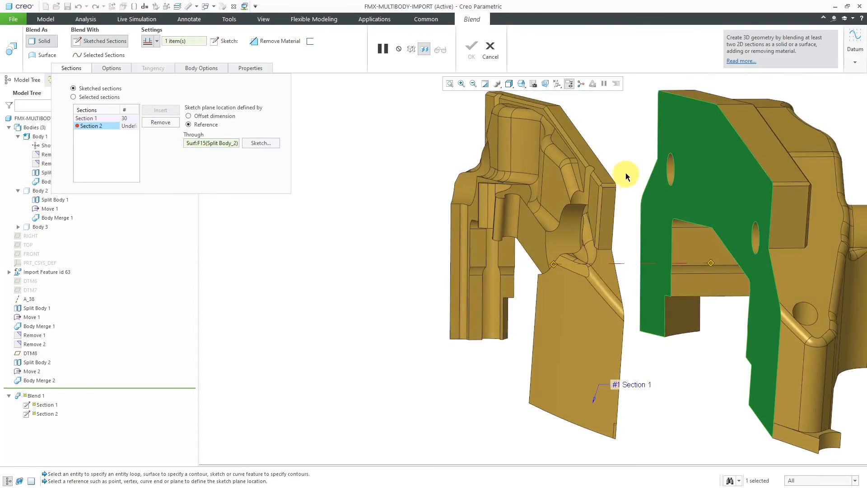
Project the outer loop of the right half's cut face into the second section sketch.
click(261, 143)
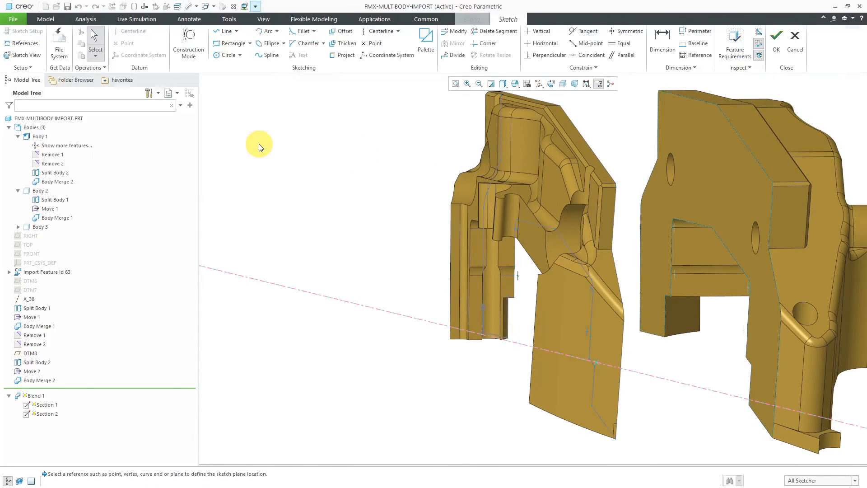
click(337, 57)
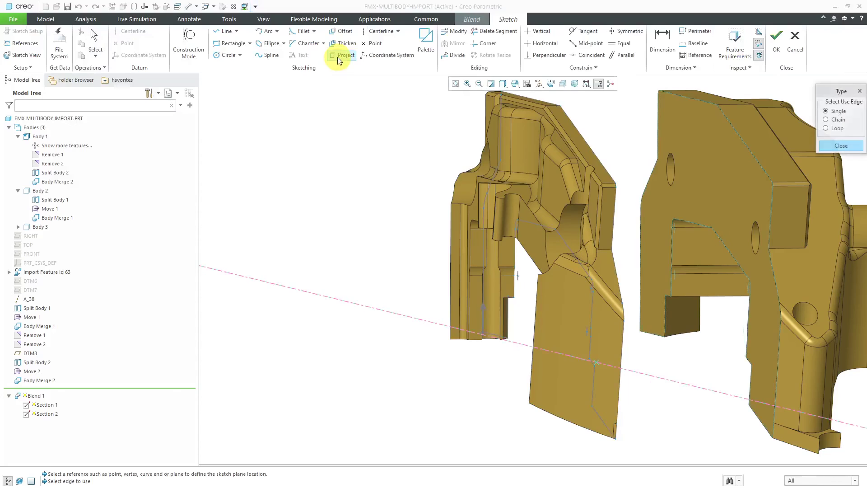
click(836, 129)
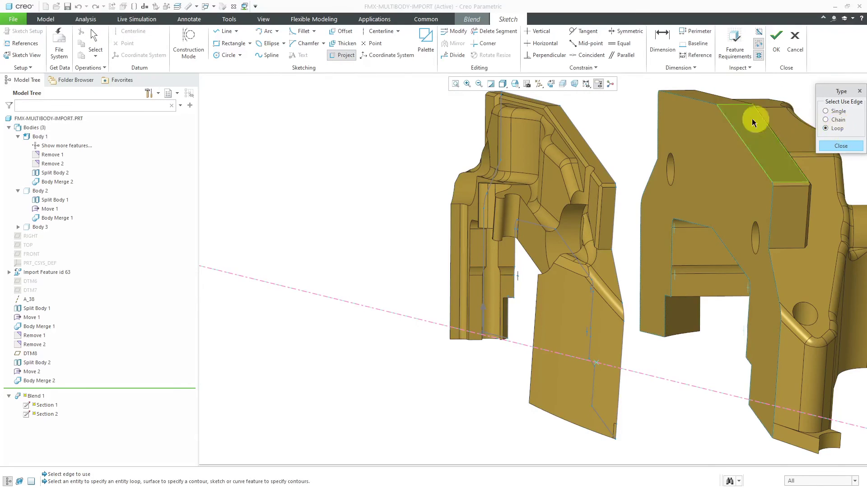
click(686, 131)
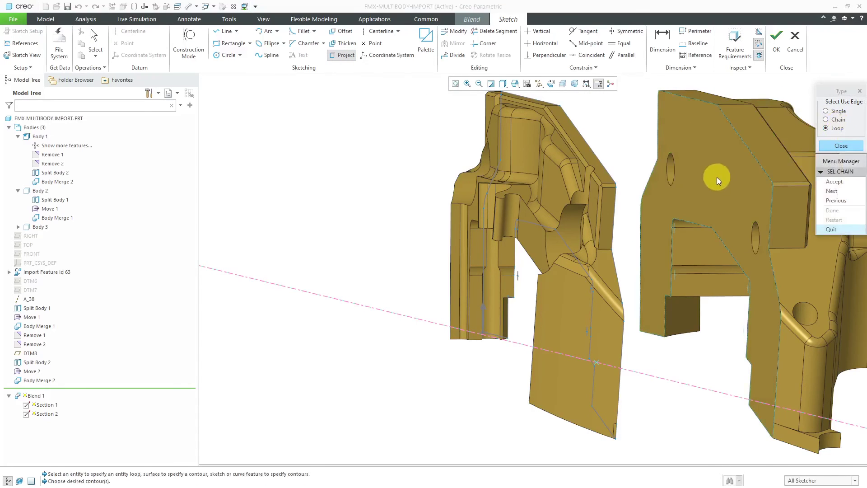
click(837, 192)
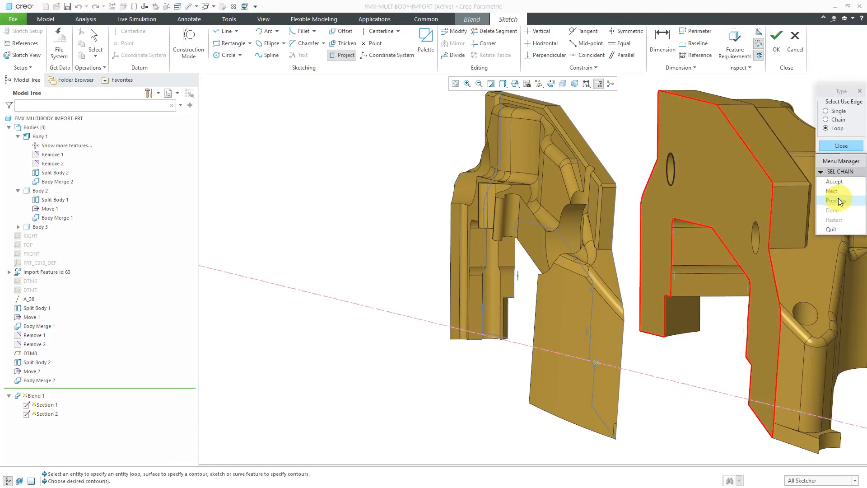
click(838, 182)
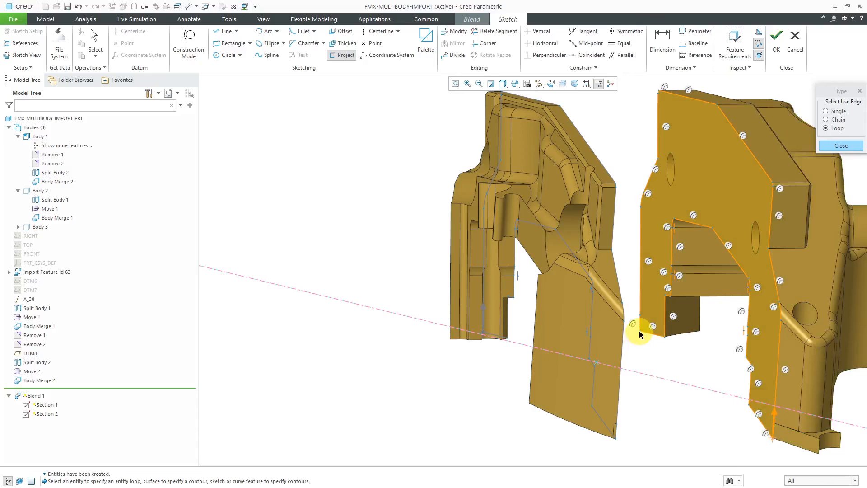
click(841, 146)
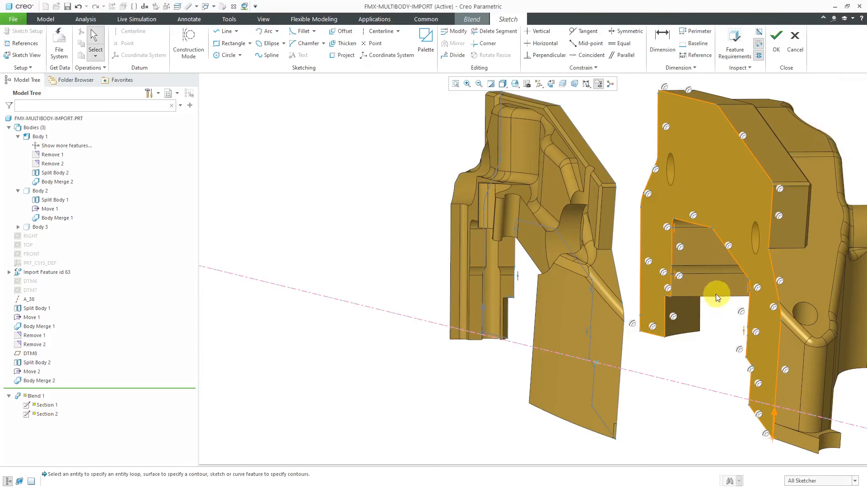
scroll(716, 293, down, 5)
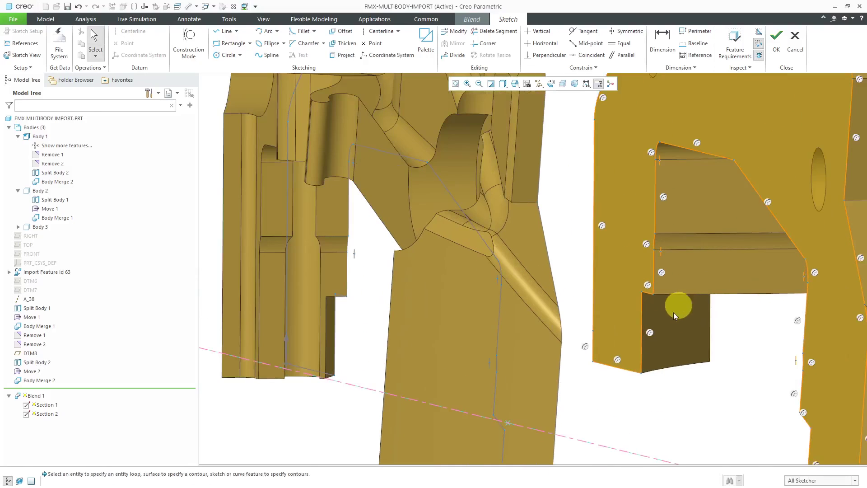
Delete the stray lower-corner segment and finish the second section sketch.
click(592, 362)
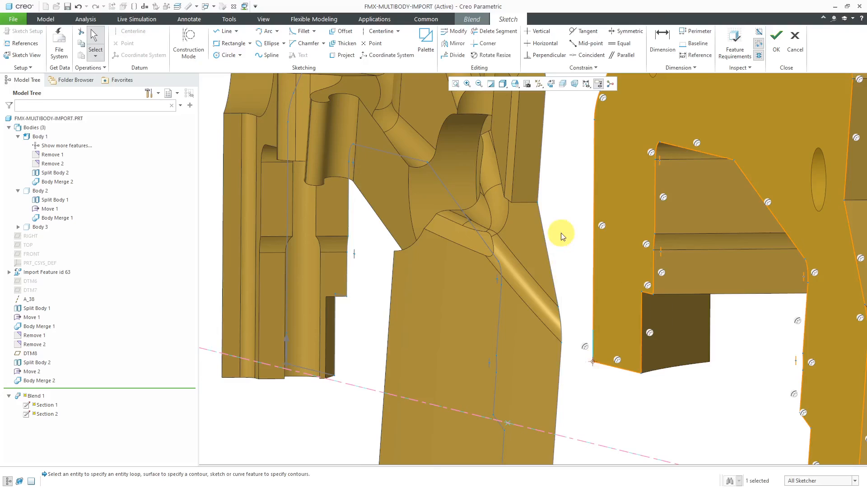
right_click(563, 234)
click(584, 285)
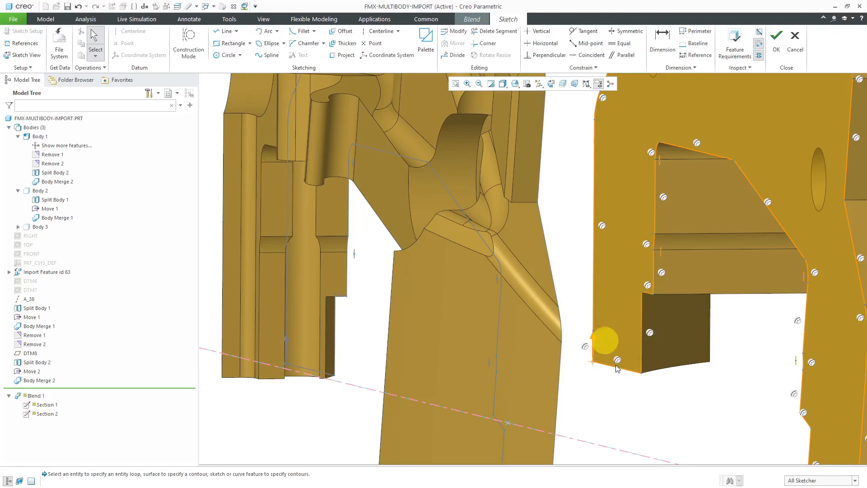
scroll(587, 311, up, 5)
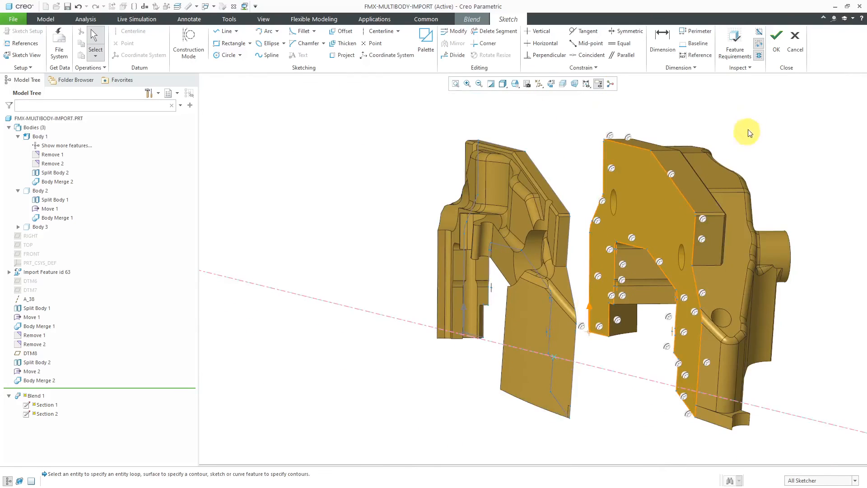
click(777, 35)
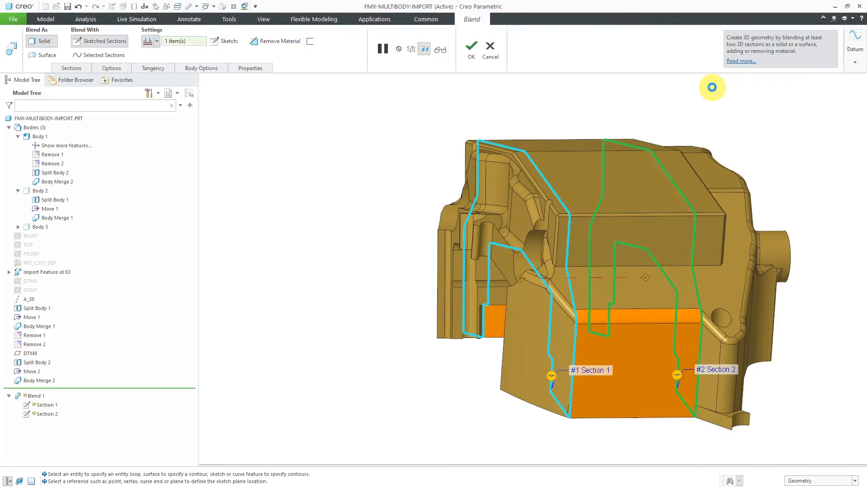
Complete Blend 1 joining both bracket halves and orbit to check the filled gap.
middle_click(676, 106)
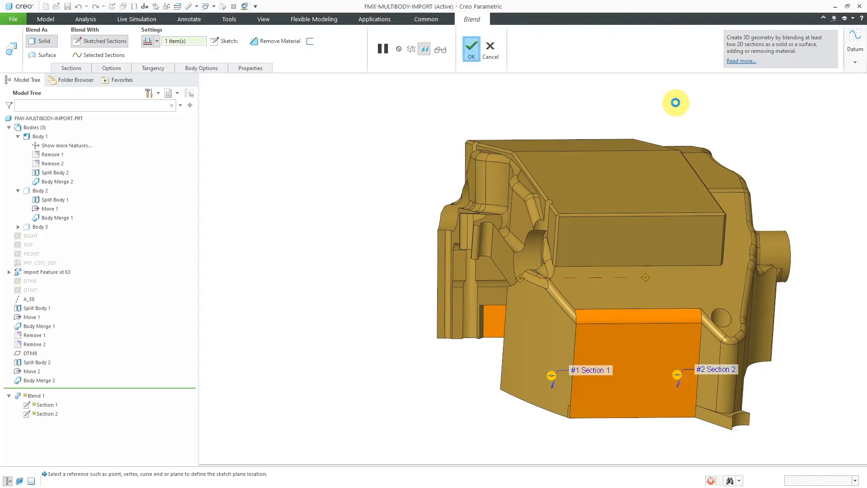
mouse_move(679, 158)
middle_down()
mouse_move(620, 142)
mouse_move(643, 140)
middle_up()
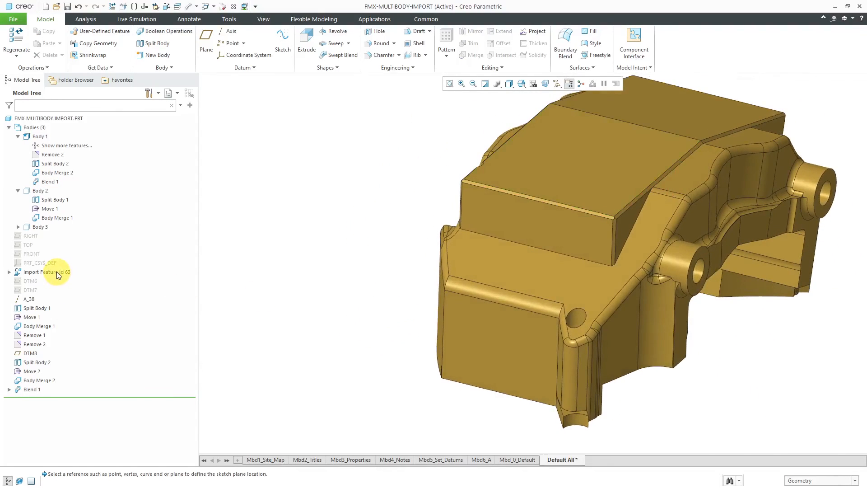
click(57, 272)
scroll(378, 290, down, 3)
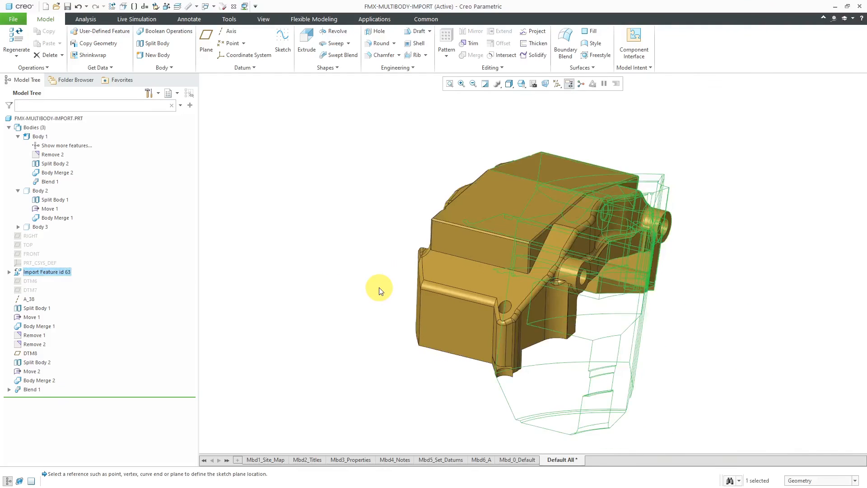
click(378, 290)
mouse_move(461, 267)
middle_down()
mouse_move(414, 254)
mouse_move(398, 259)
mouse_move(501, 372)
middle_up()
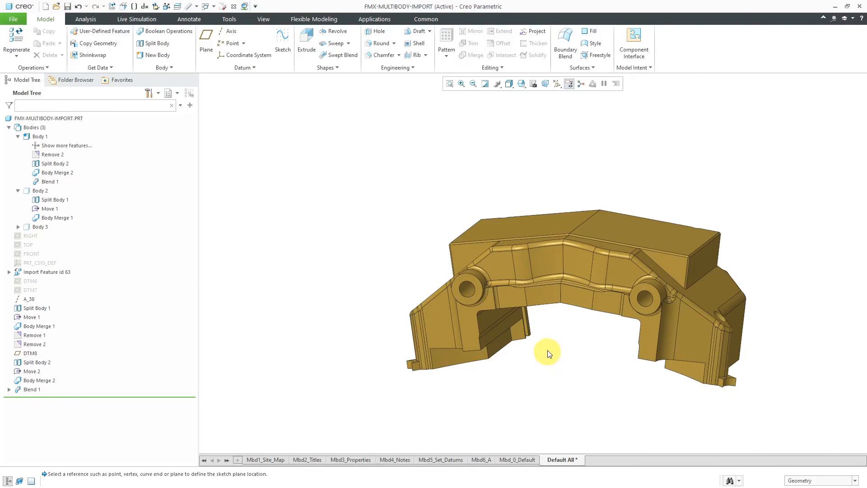
mouse_move(549, 353)
middle_down()
mouse_move(582, 339)
mouse_move(633, 354)
mouse_move(613, 351)
mouse_move(614, 366)
middle_up()
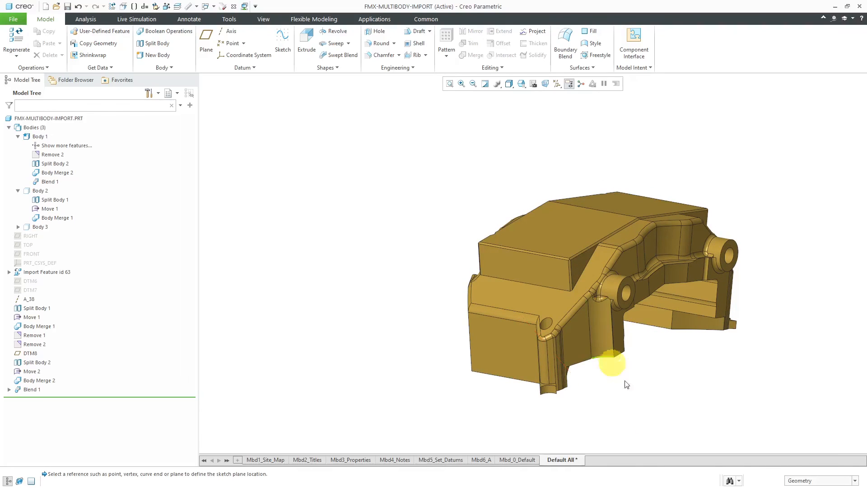